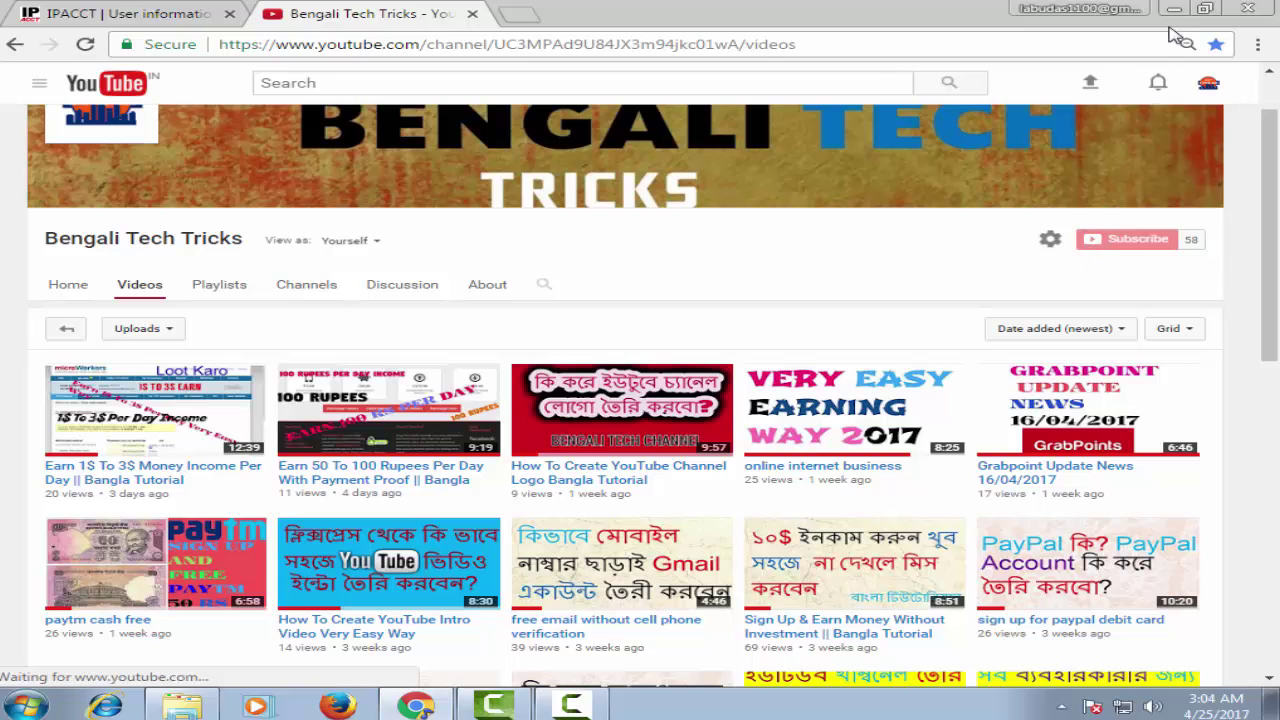
Switch to Camtasia Studio and move the recorder window out of the way of the editor.
left_click(605, 702)
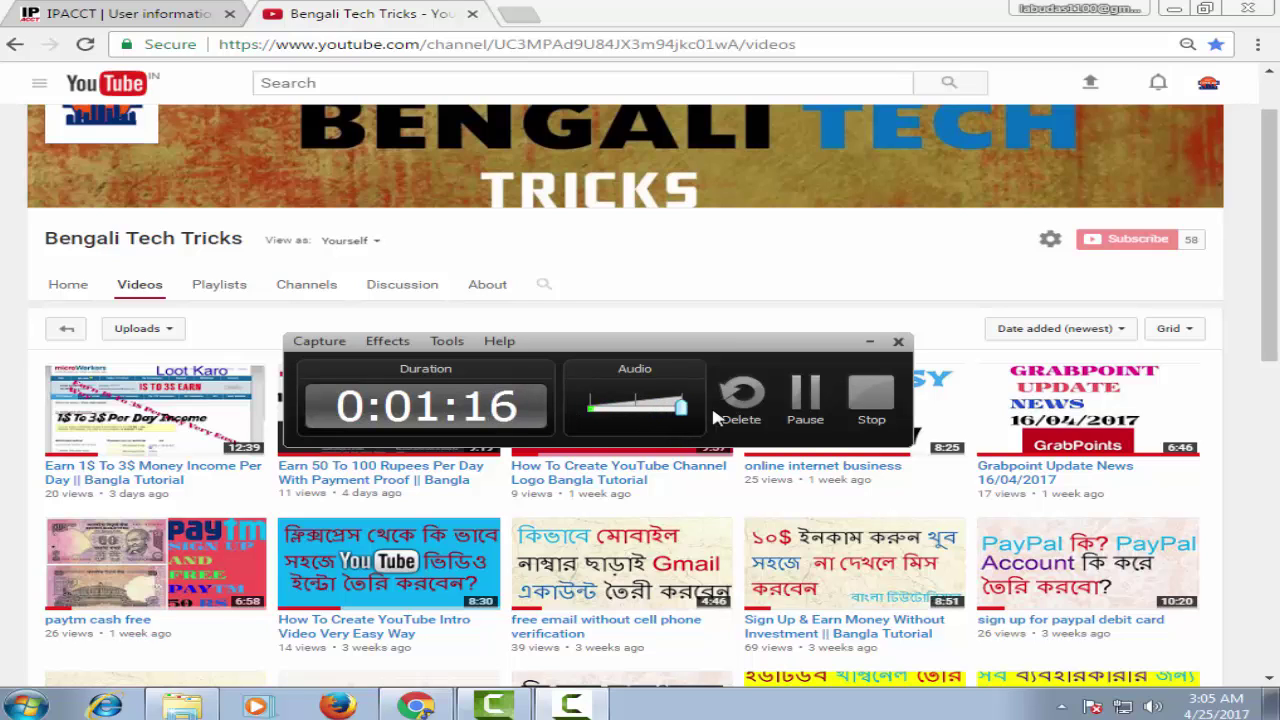
left_click(510, 706)
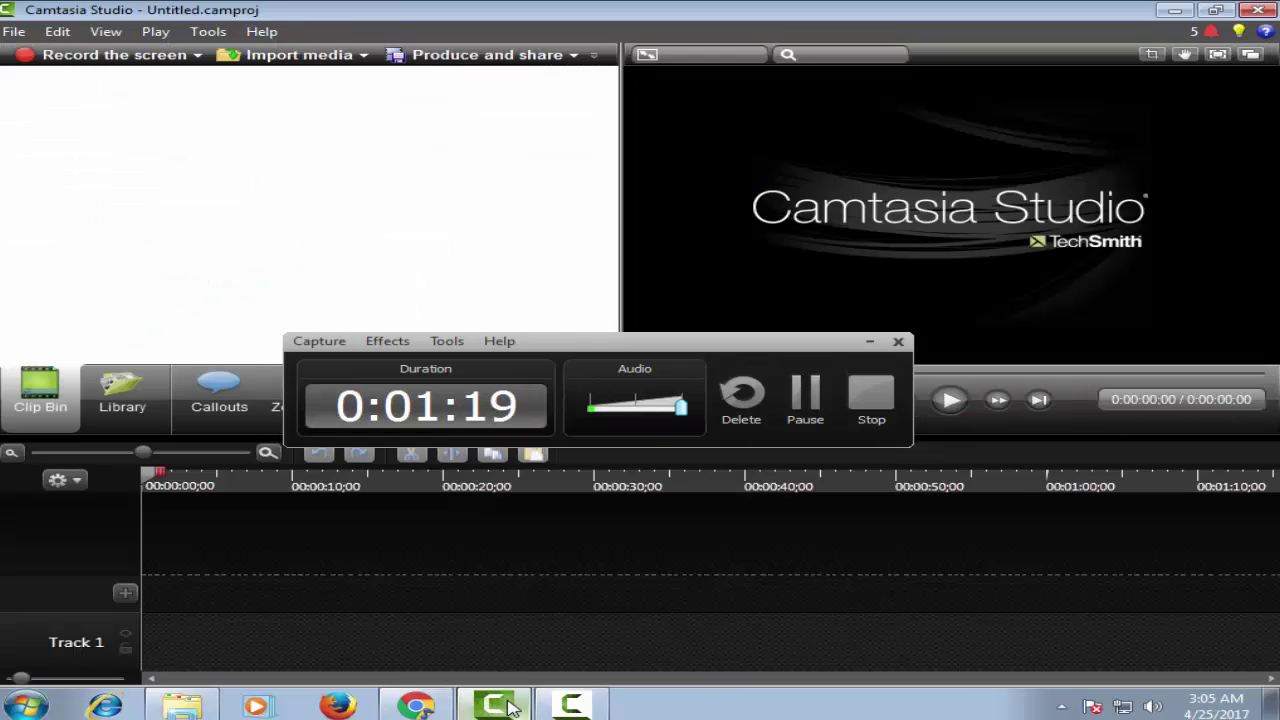
left_click(447, 341)
left_click(554, 509)
left_click_drag(645, 345, 943, 703)
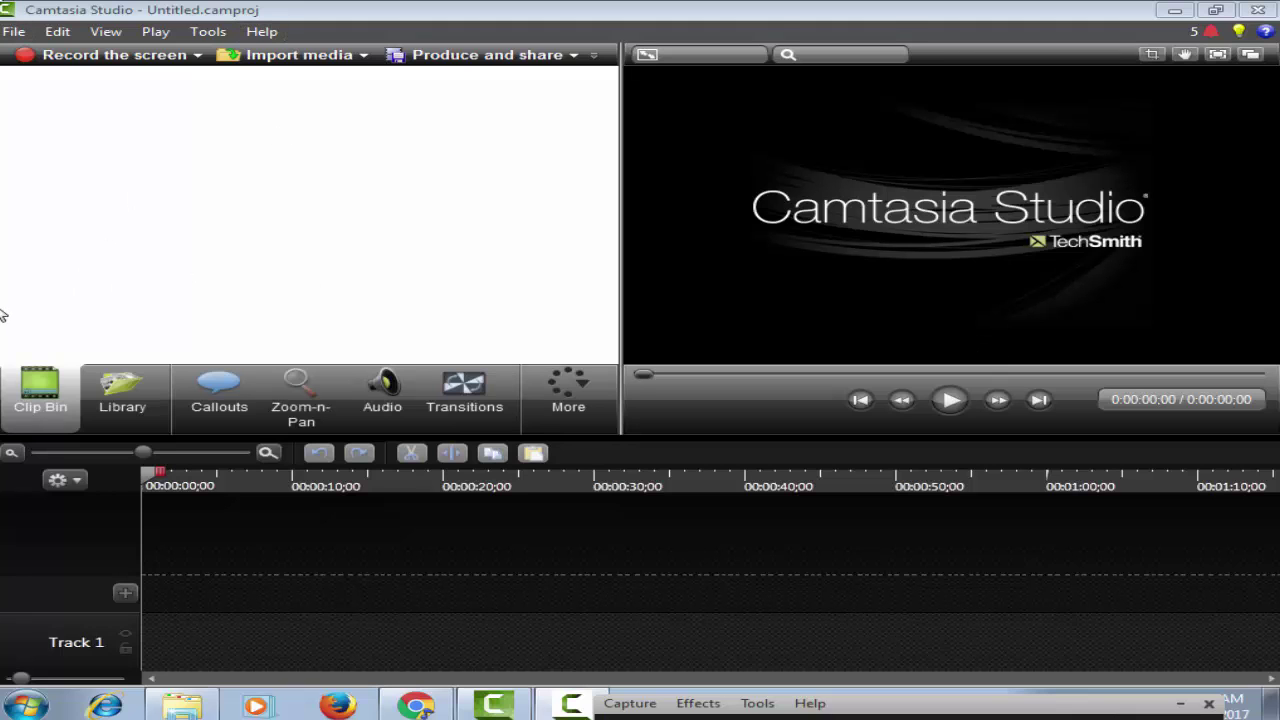
Shrink the editor window and add the Recording #8 video and Jingle_Bells_7 audio from the Downloads folder to the Clip Bin.
left_click(1215, 9)
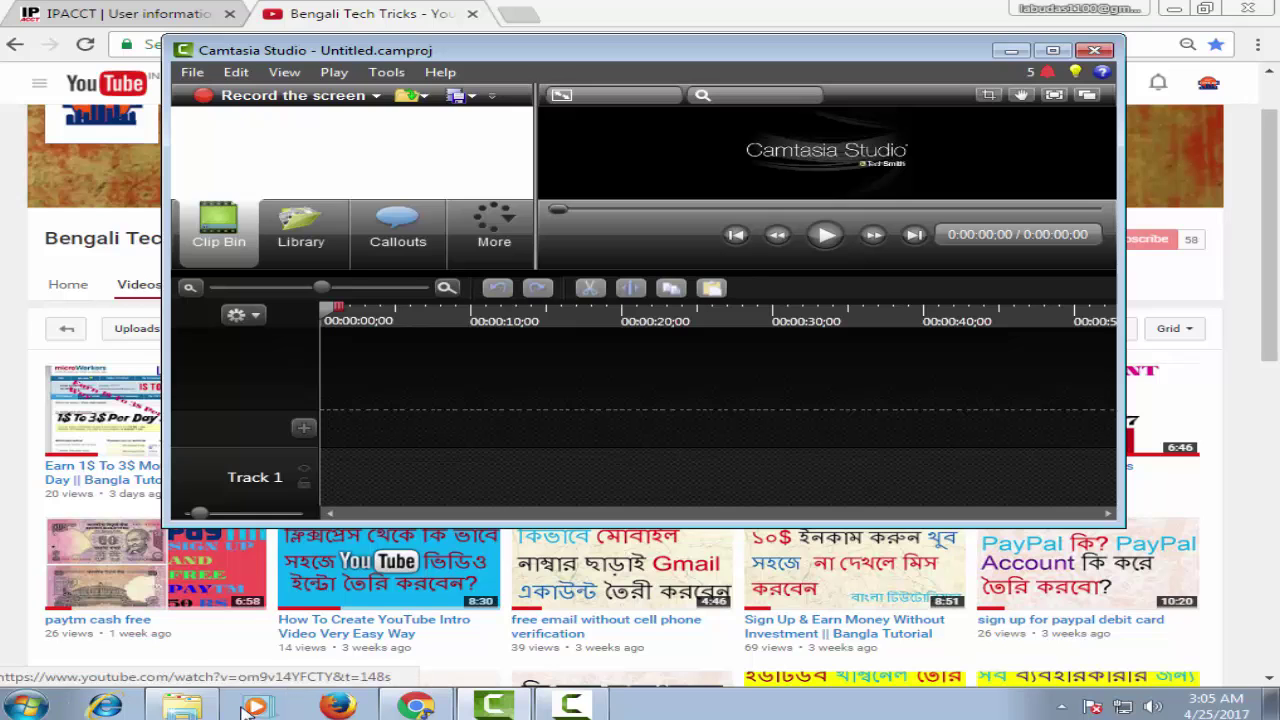
left_click(182, 707)
left_click_drag(255, 115, 75, 98)
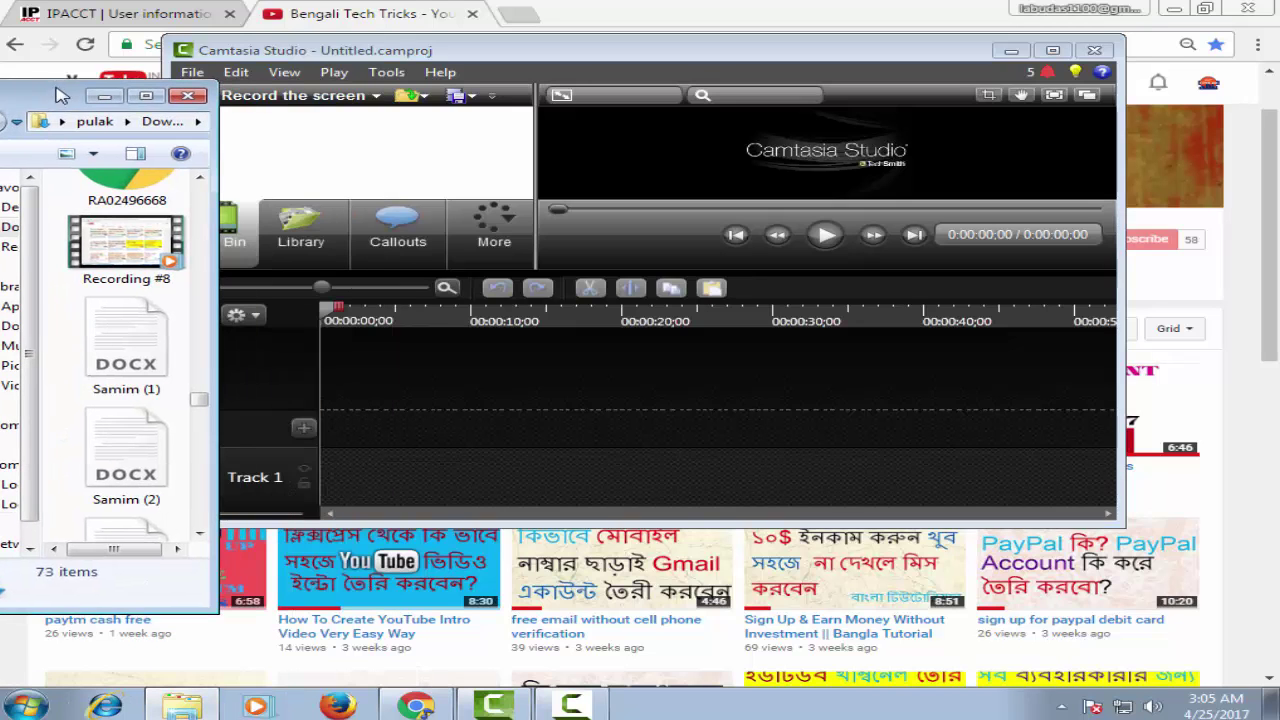
left_click_drag(125, 245, 395, 165)
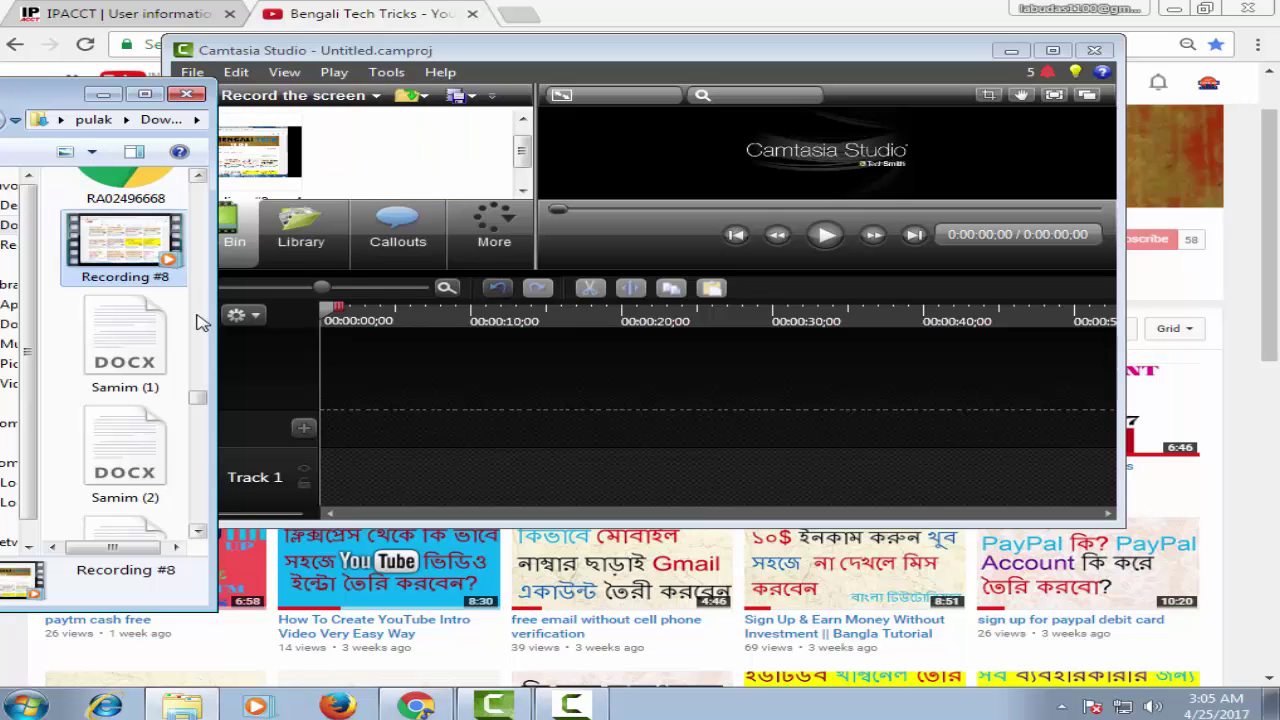
left_click_drag(197, 408, 198, 346)
left_click_drag(145, 428, 420, 183)
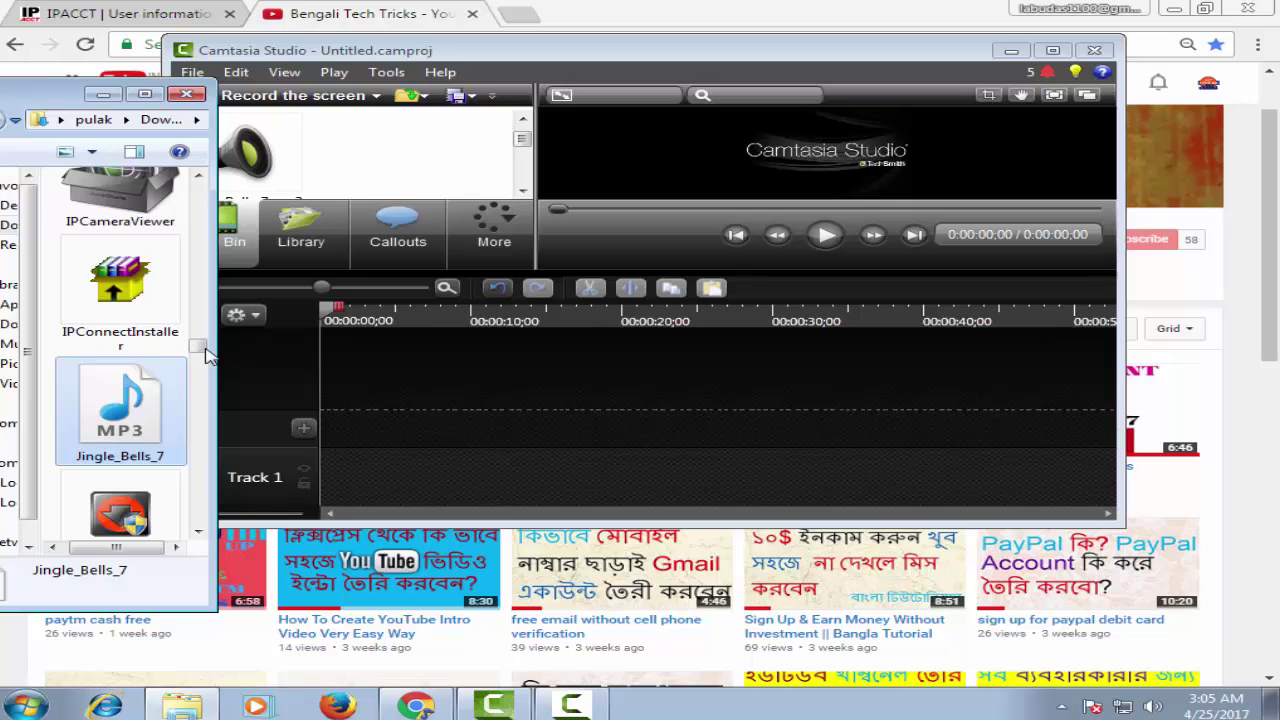
Add the videos 6660302_4002499_HD and 6660302_4025477_HD from the Downloads folder to the Clip Bin and maximize the editor.
left_click_drag(205, 350, 229, 222)
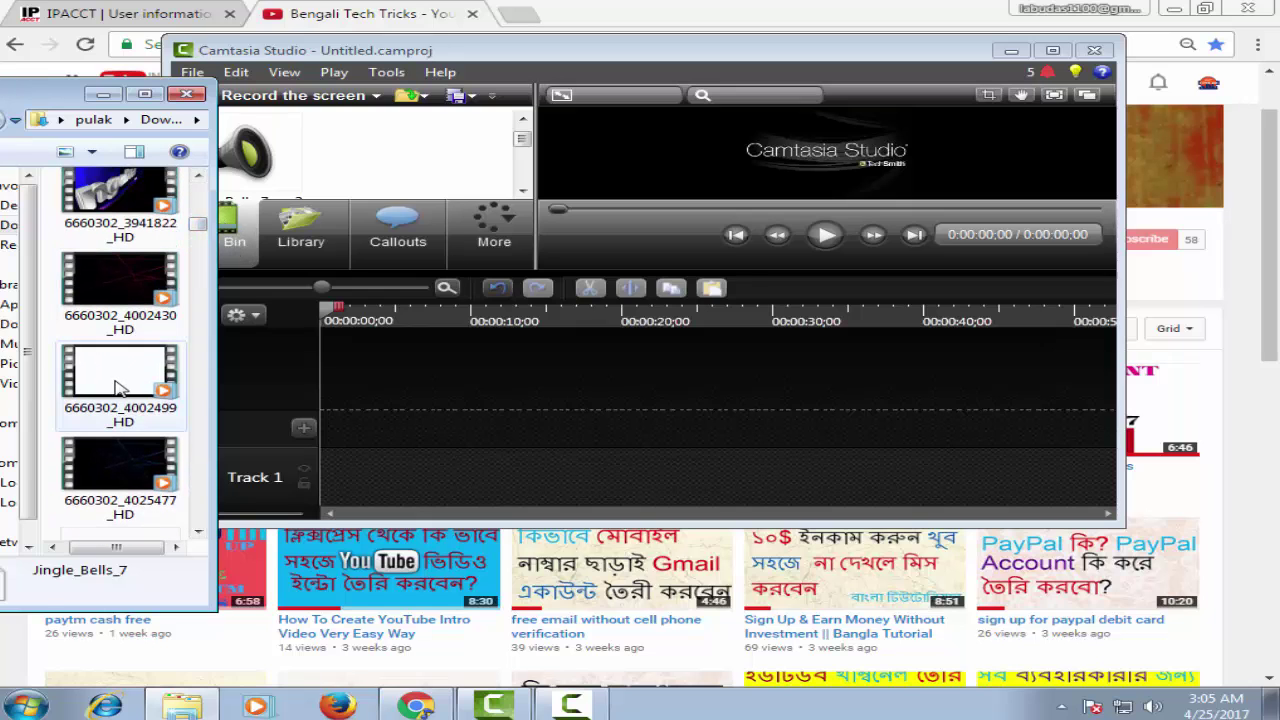
left_click_drag(115, 387, 380, 178)
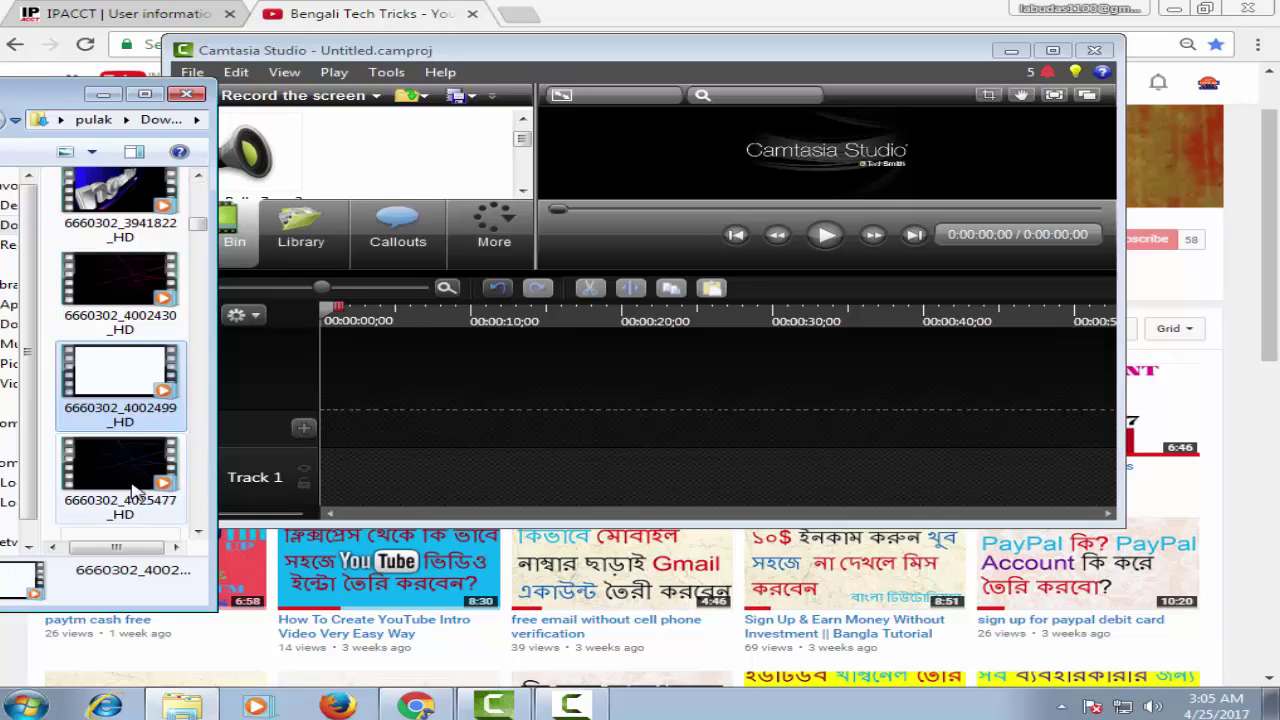
left_click_drag(121, 483, 425, 180)
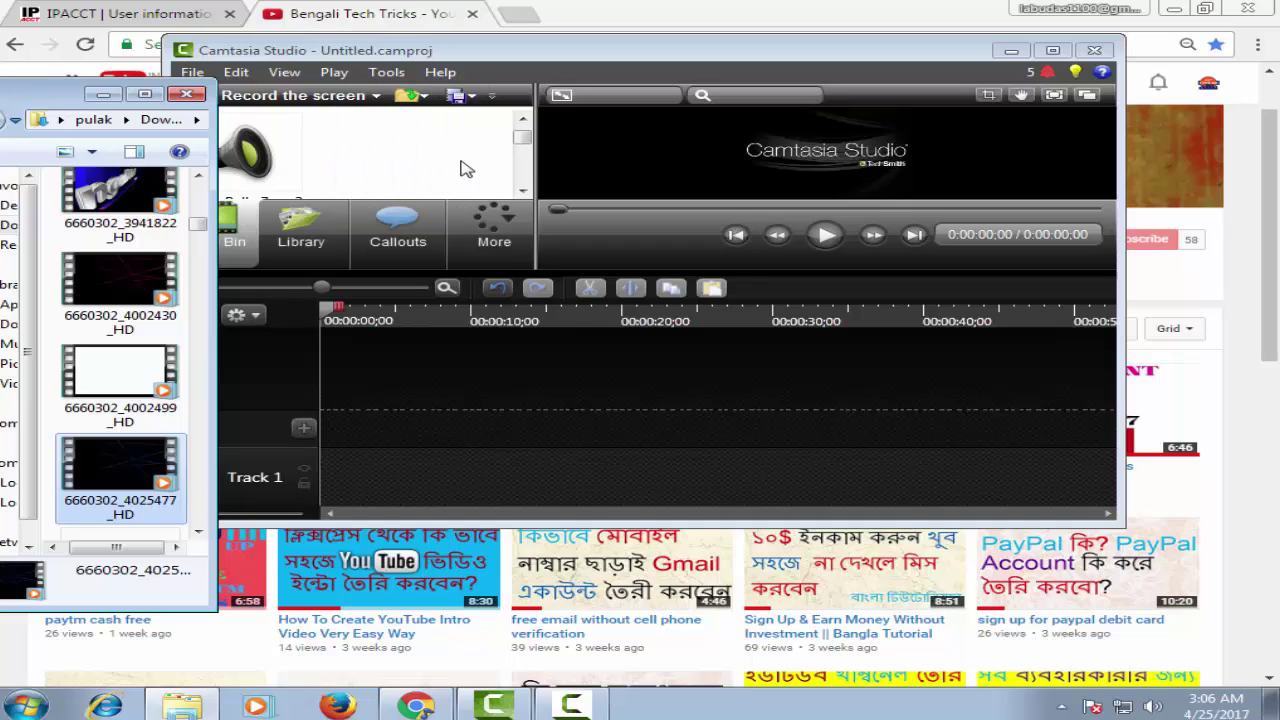
left_click(103, 95)
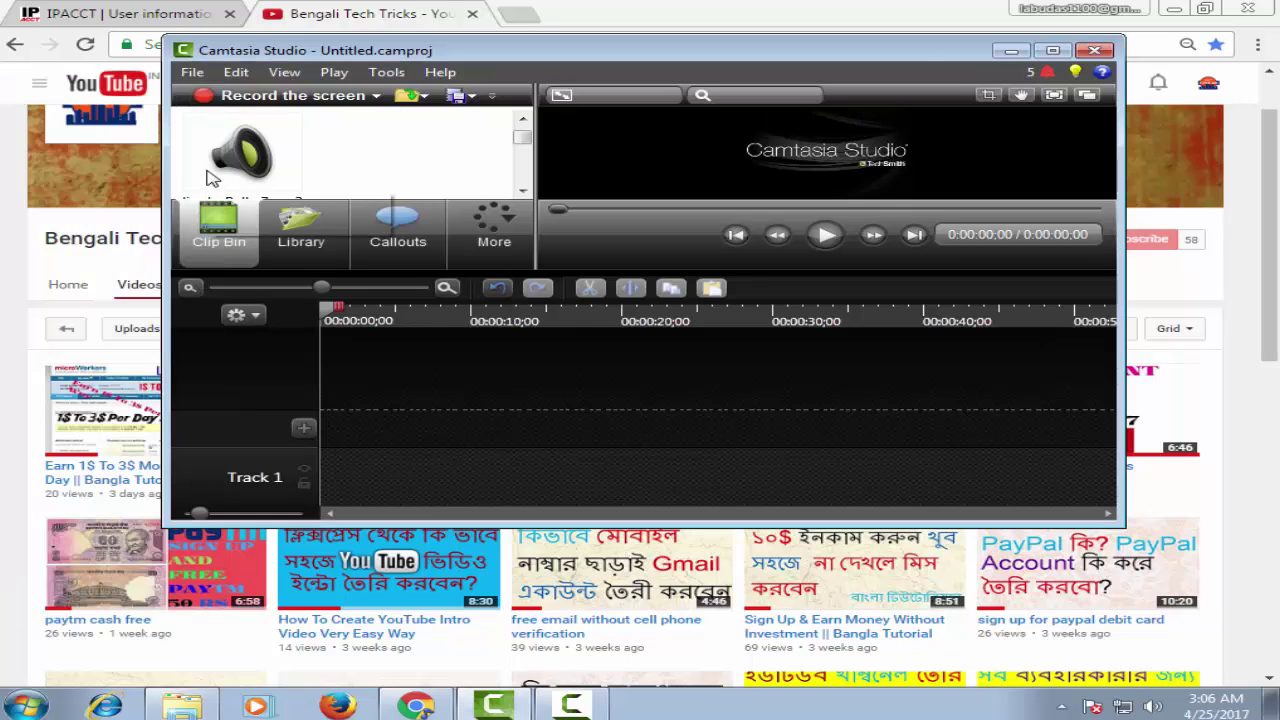
left_click(1052, 50)
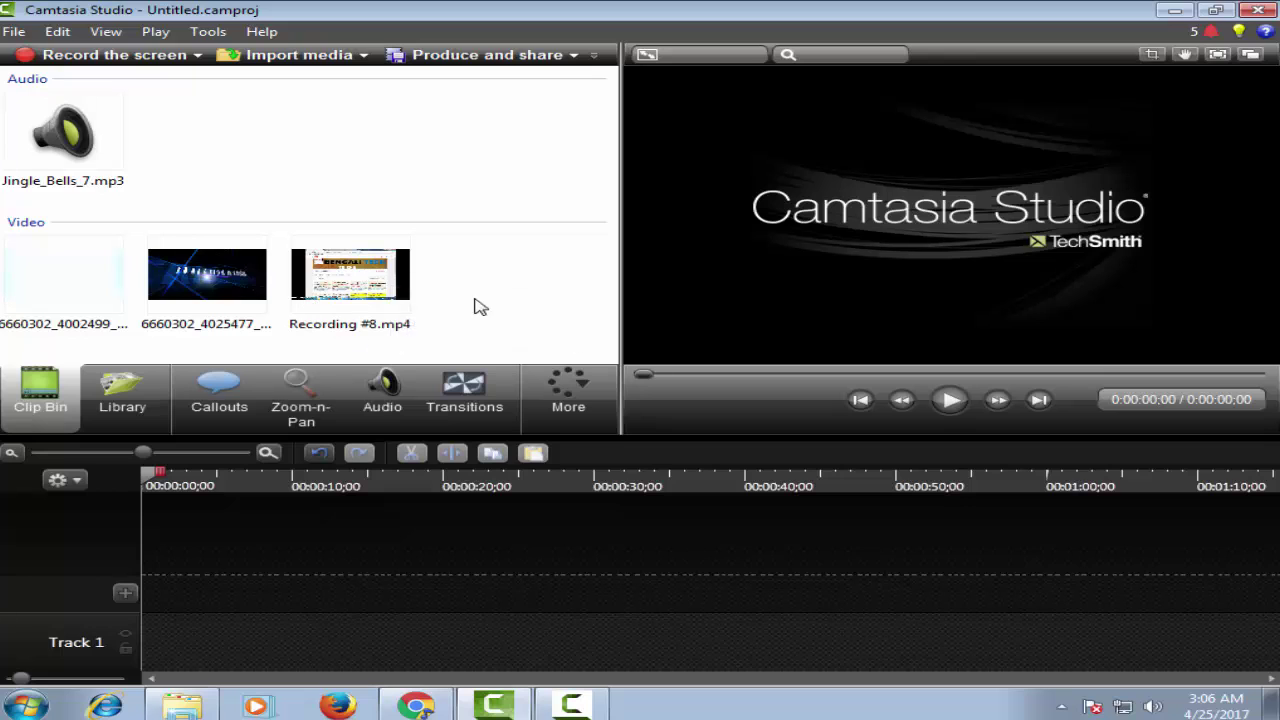
Place 6660302_4002499_HD.mp4 on Track 2 so that it starts at the very beginning of the timeline.
mouse_move(386, 272)
mouse_move(77, 282)
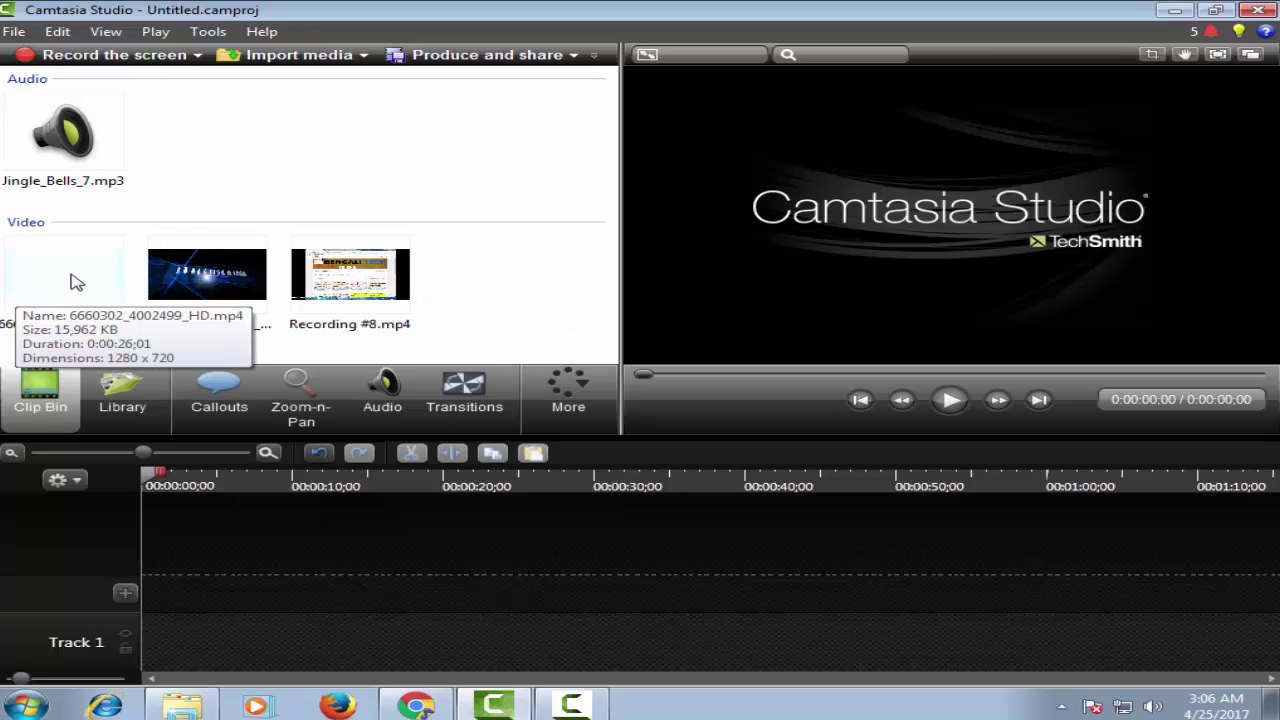
left_click_drag(49, 290, 231, 600)
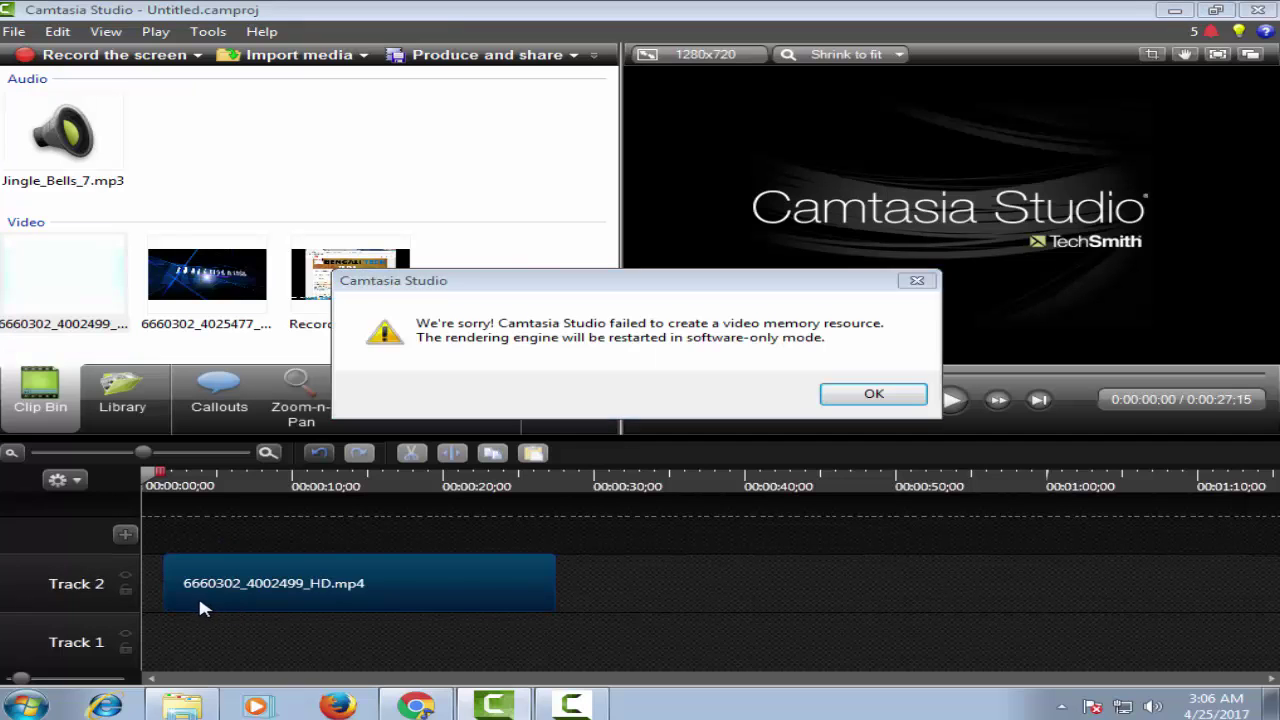
left_click(880, 398)
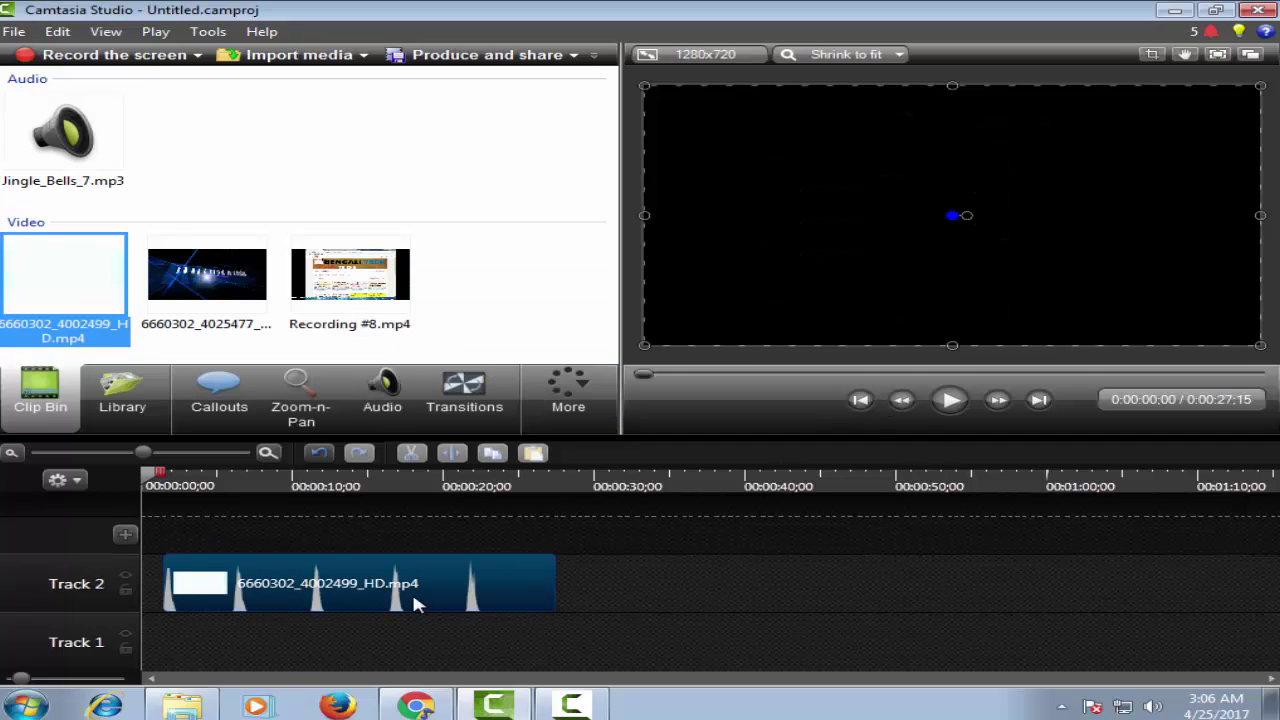
mouse_move(411, 590)
left_mouse_down()
mouse_move(388, 600)
mouse_move(393, 589)
left_mouse_up()
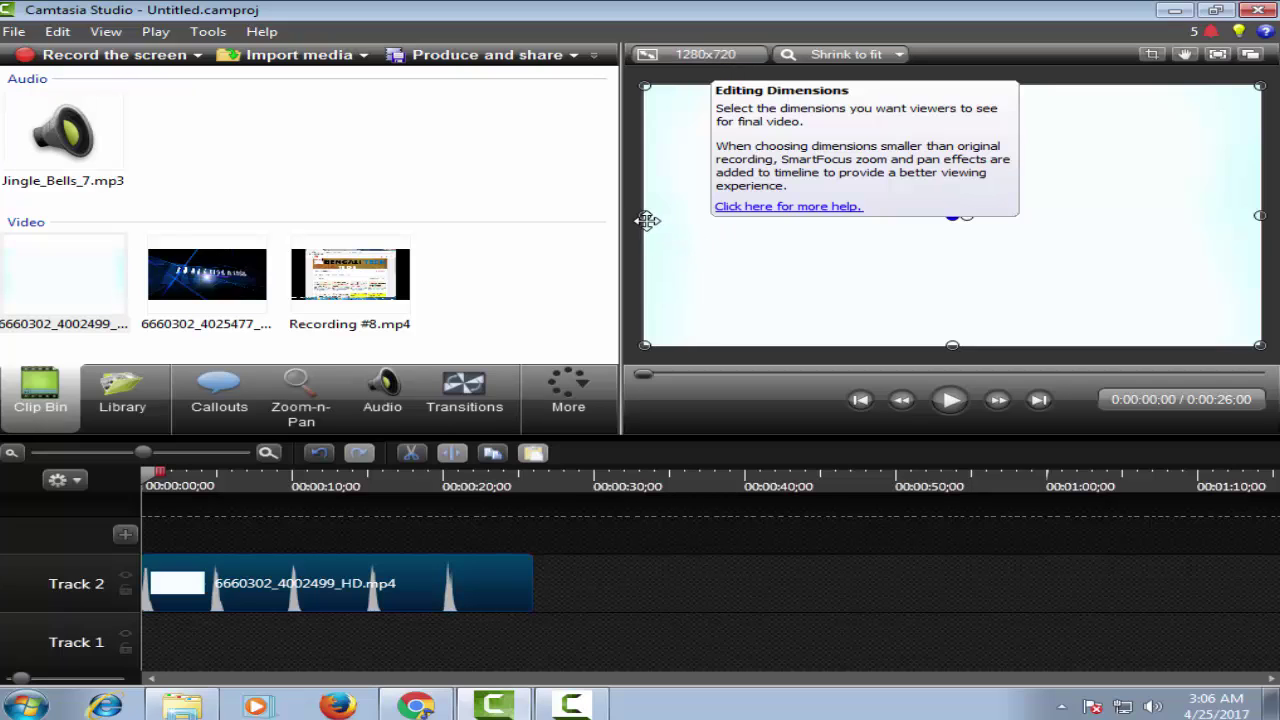
Narrow the intro clip from both sides in the preview, and stretch it back to the full frame width.
left_click_drag(646, 216, 692, 216)
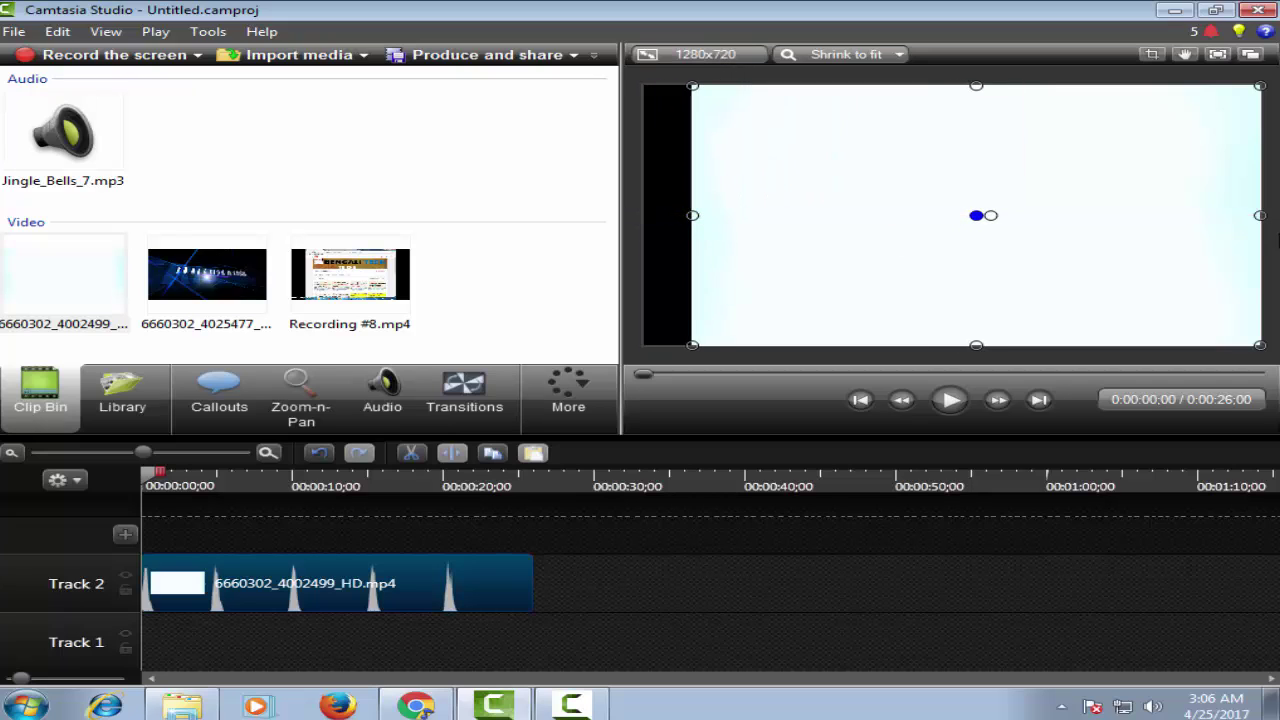
left_click_drag(1260, 216, 1224, 216)
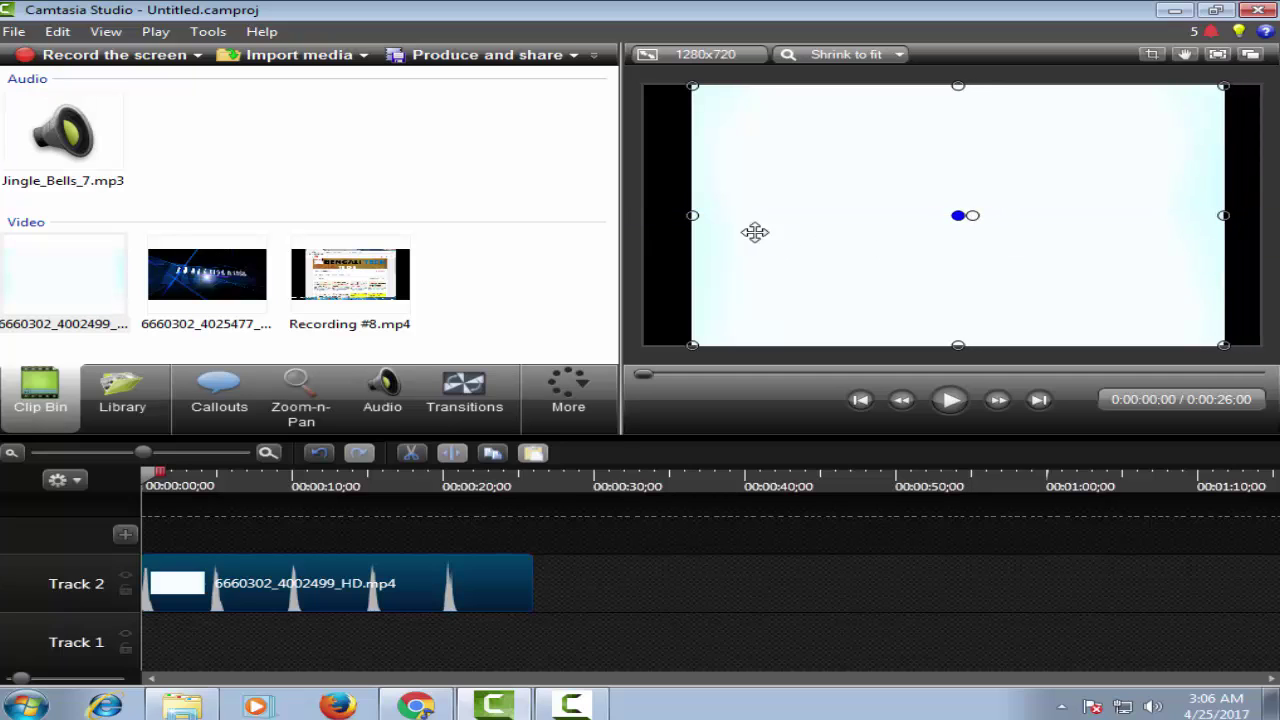
left_click_drag(694, 212, 645, 215)
left_click_drag(1223, 215, 1265, 215)
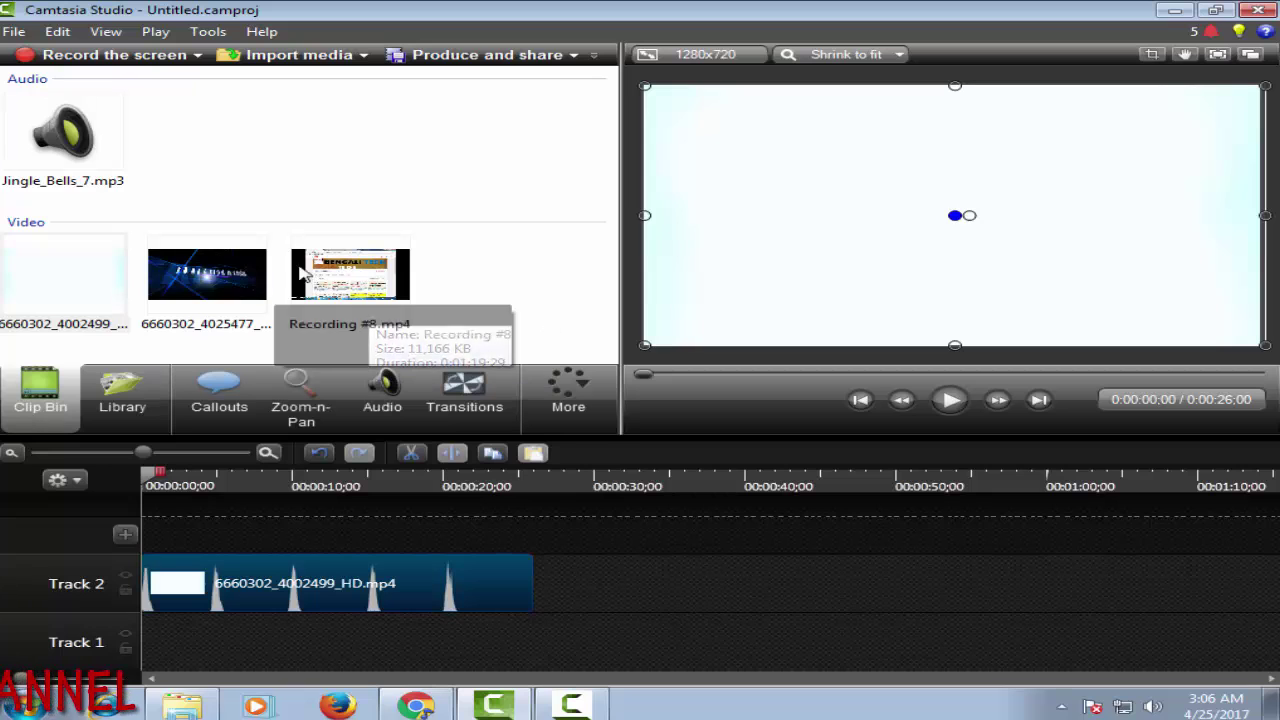
Append Recording #8.mp4 and 6660302_4025477_HD.mp4 end to end after the intro clip on Track 2.
left_click_drag(345, 278, 572, 577)
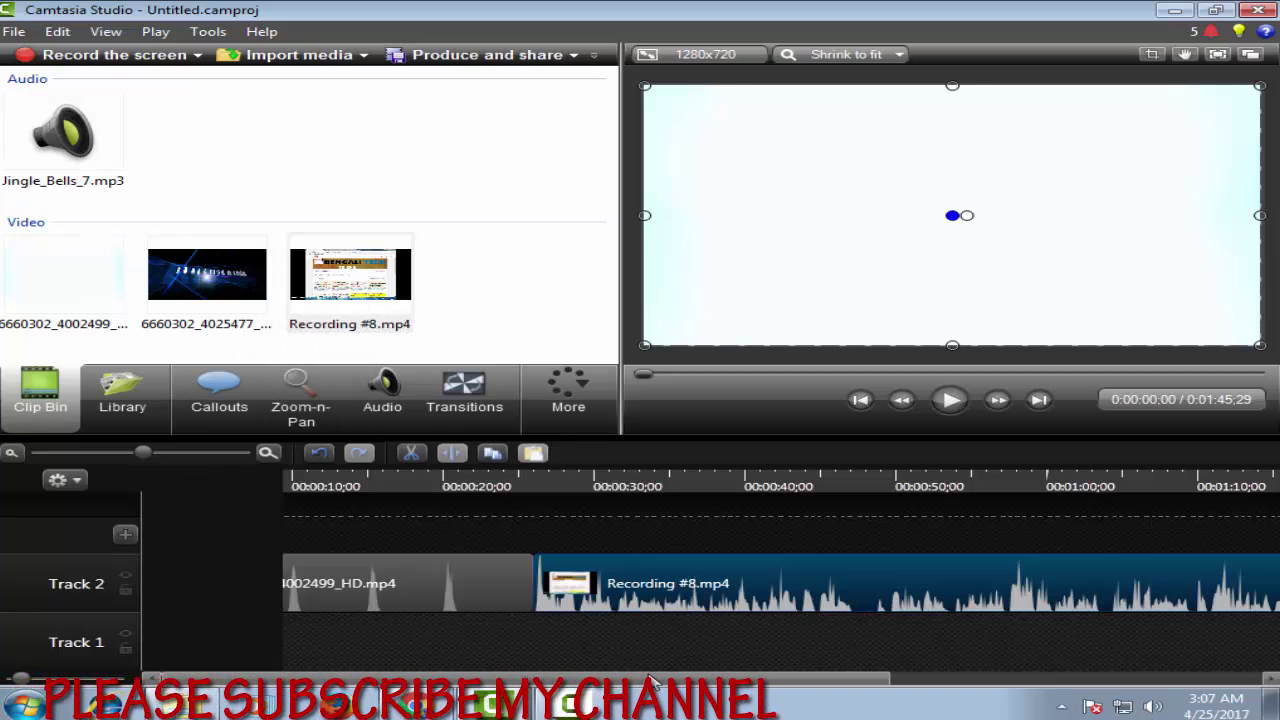
left_click_drag(714, 679, 1063, 679)
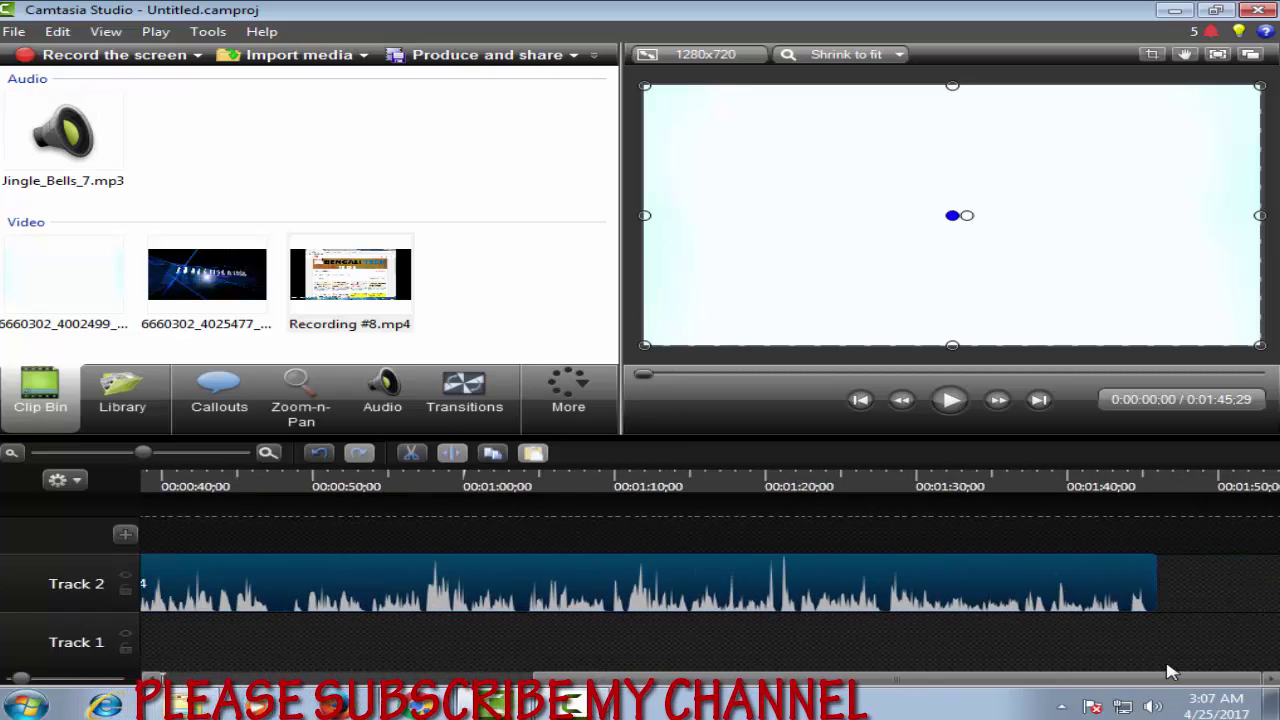
left_click_drag(215, 288, 1180, 584)
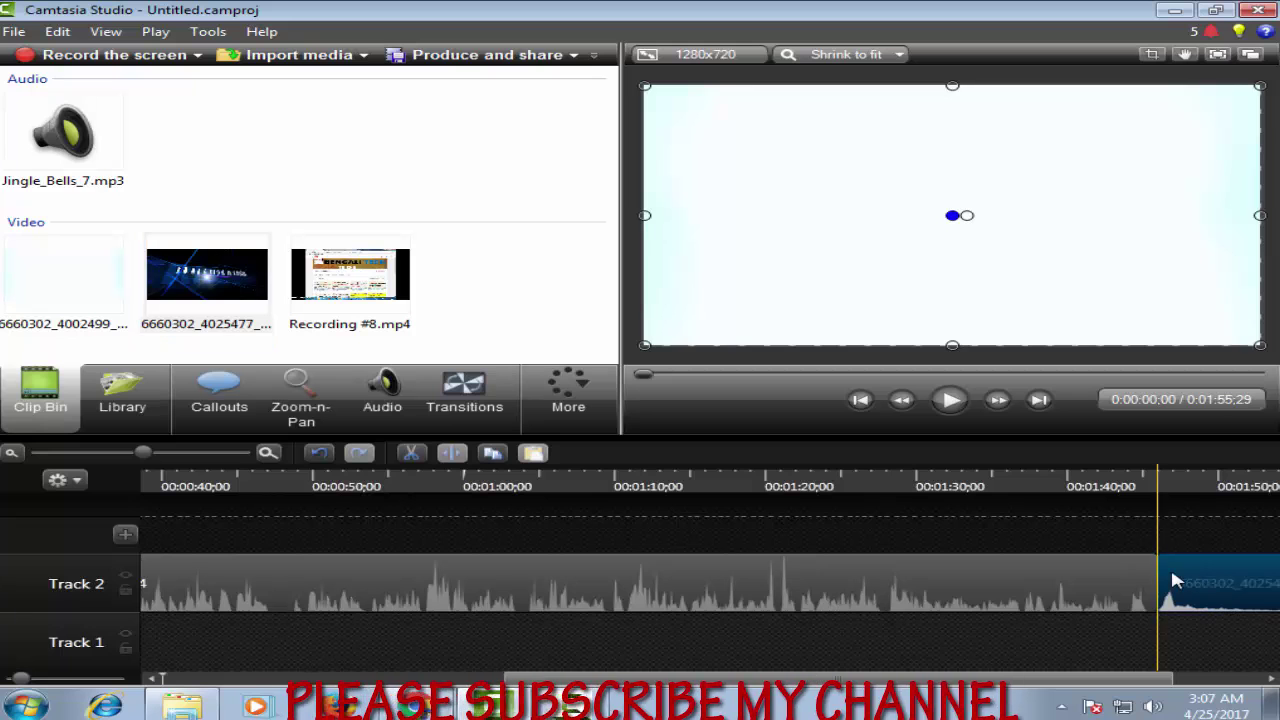
Add Jingle_Bells_7.mp3 on a track above Recording #8.mp4, aligned to its start and trimmed to its end.
left_click_drag(903, 679, 565, 702)
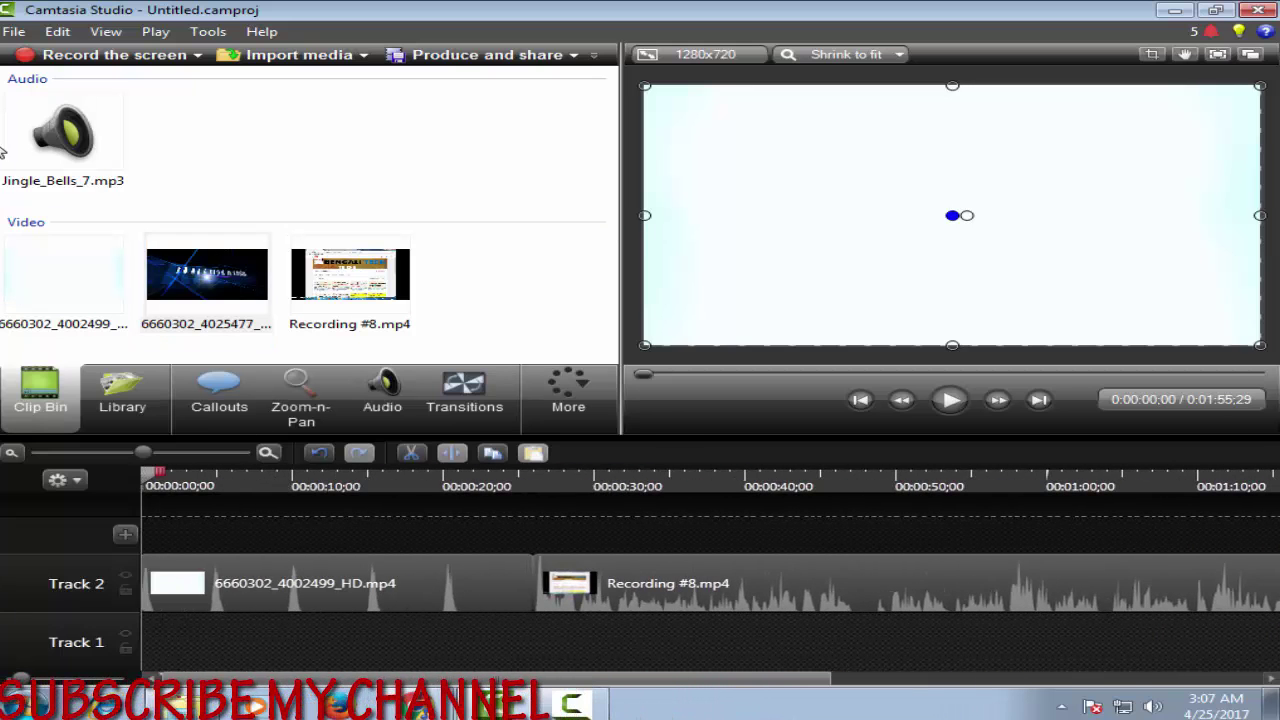
left_click_drag(62, 135, 562, 522)
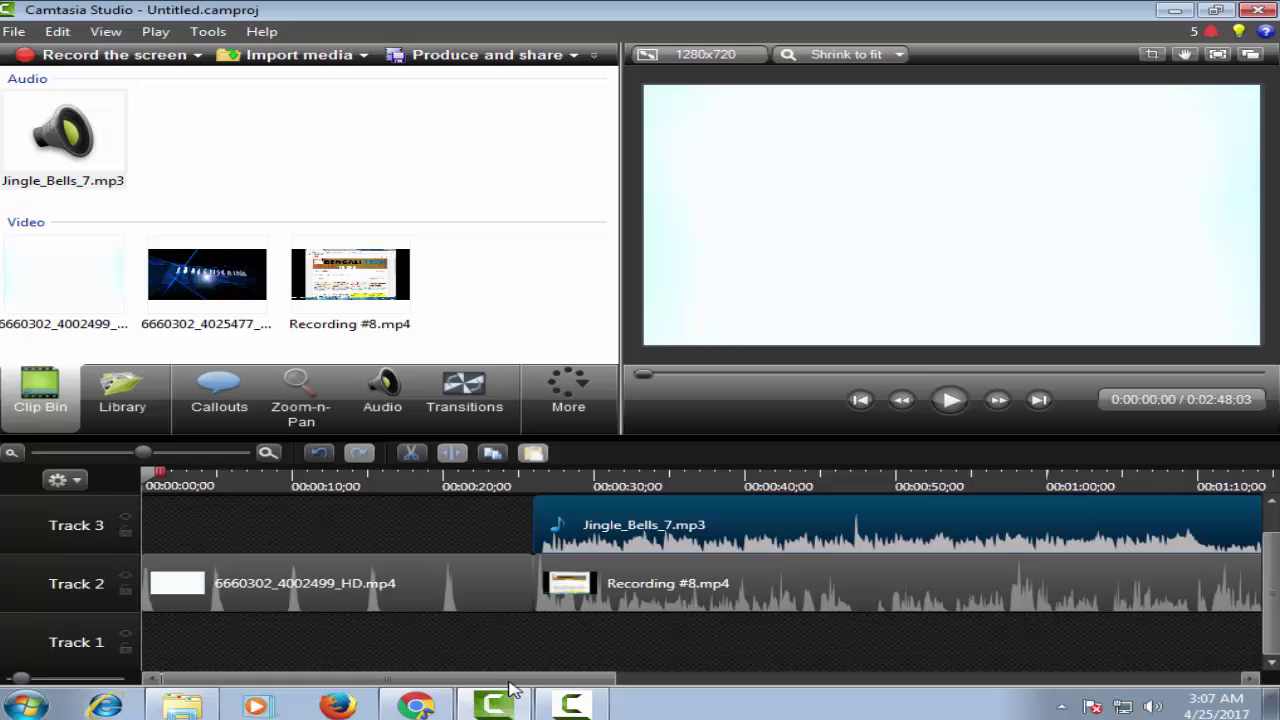
left_click_drag(512, 680, 1100, 688)
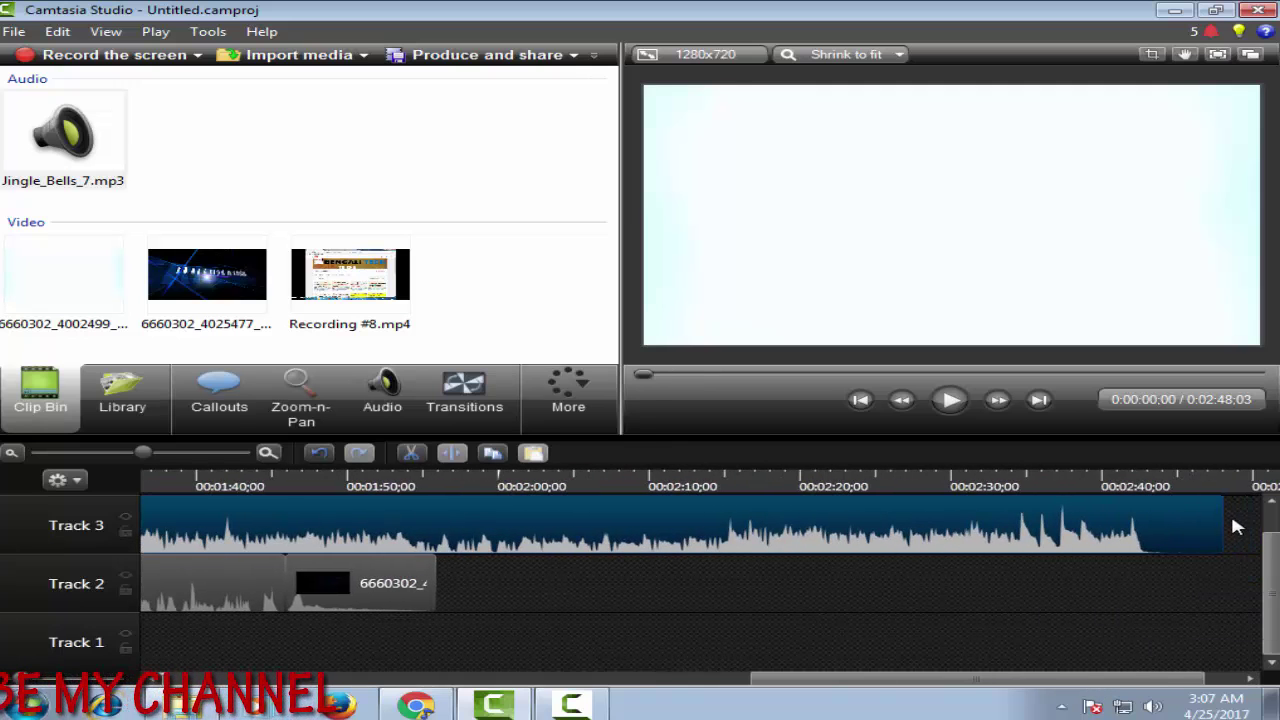
left_click_drag(1220, 518, 288, 548)
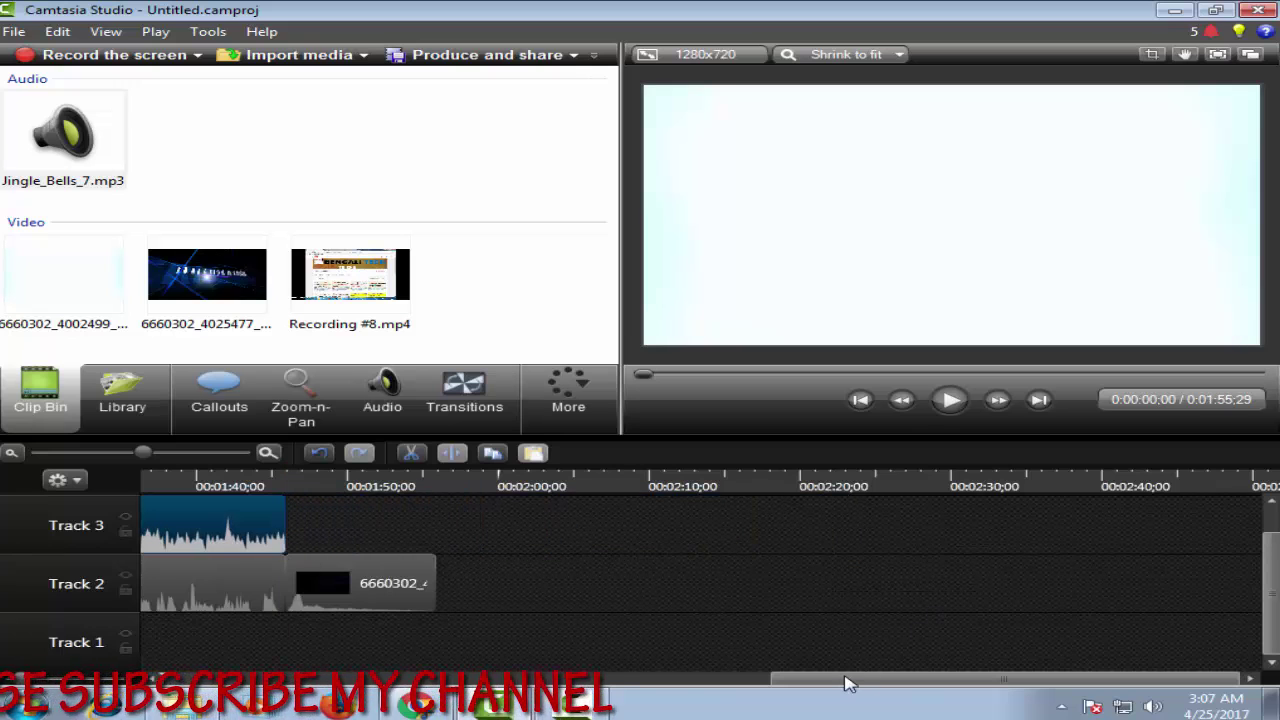
Enable volume leveling for Jingle_Bells_7.mp3 using custom settings, with a threshold of -42 dB and a gain of -3 dB.
left_click_drag(825, 682, 200, 682)
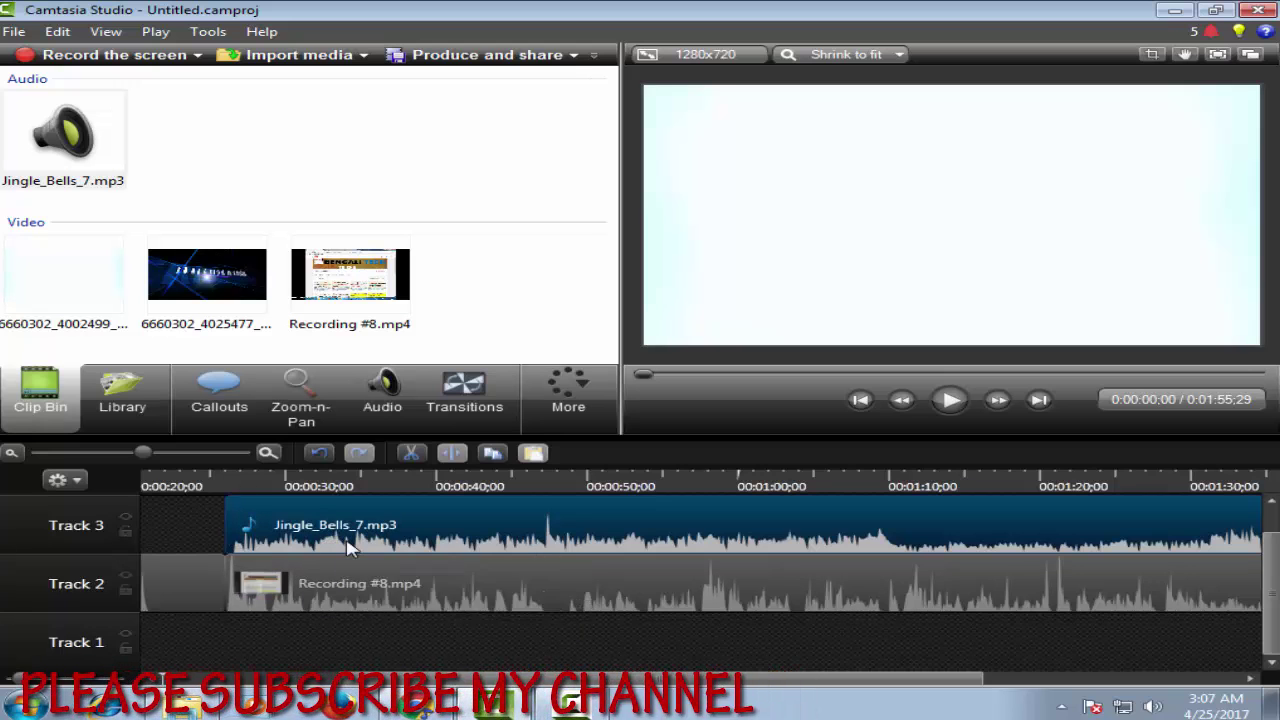
left_click(384, 393)
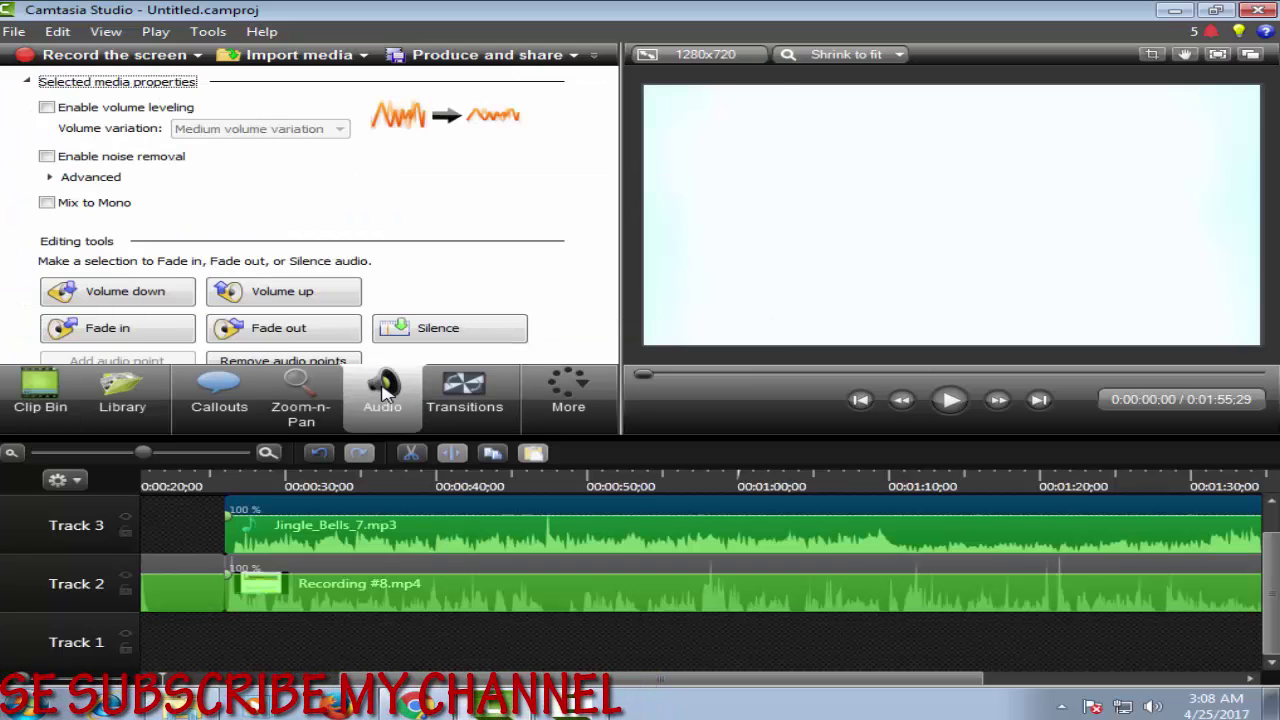
left_click(46, 107)
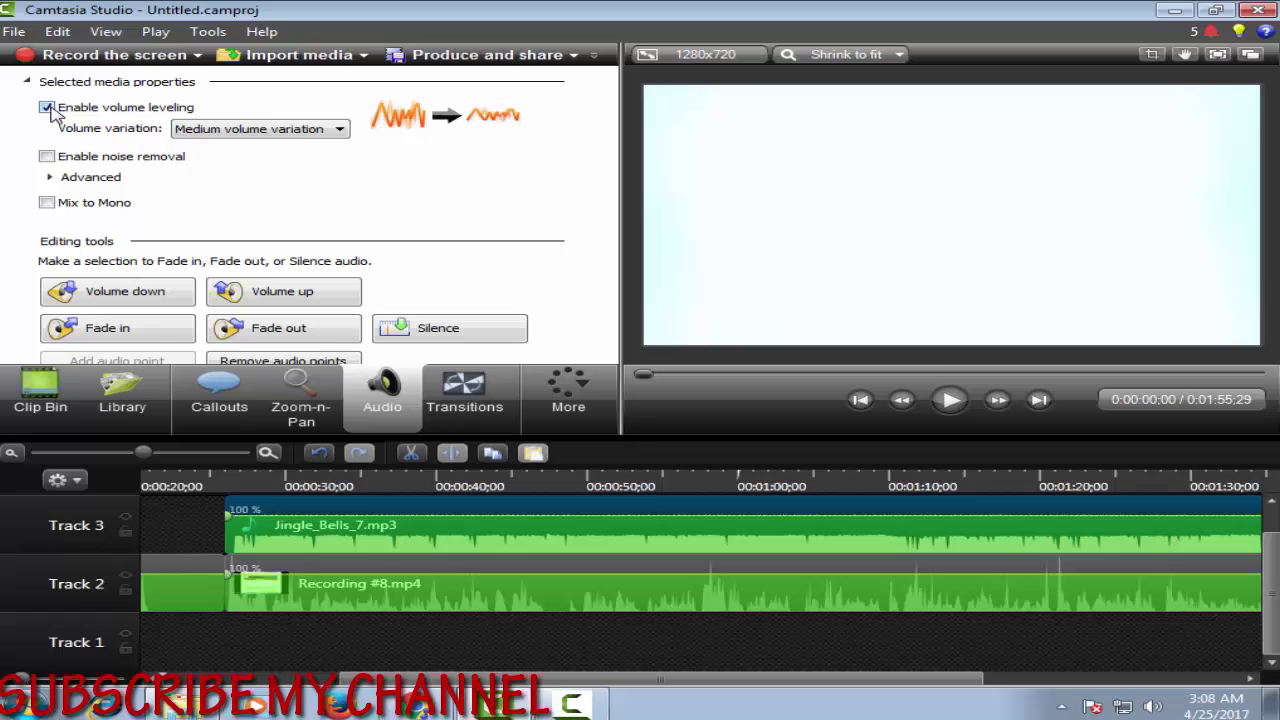
left_click(244, 129)
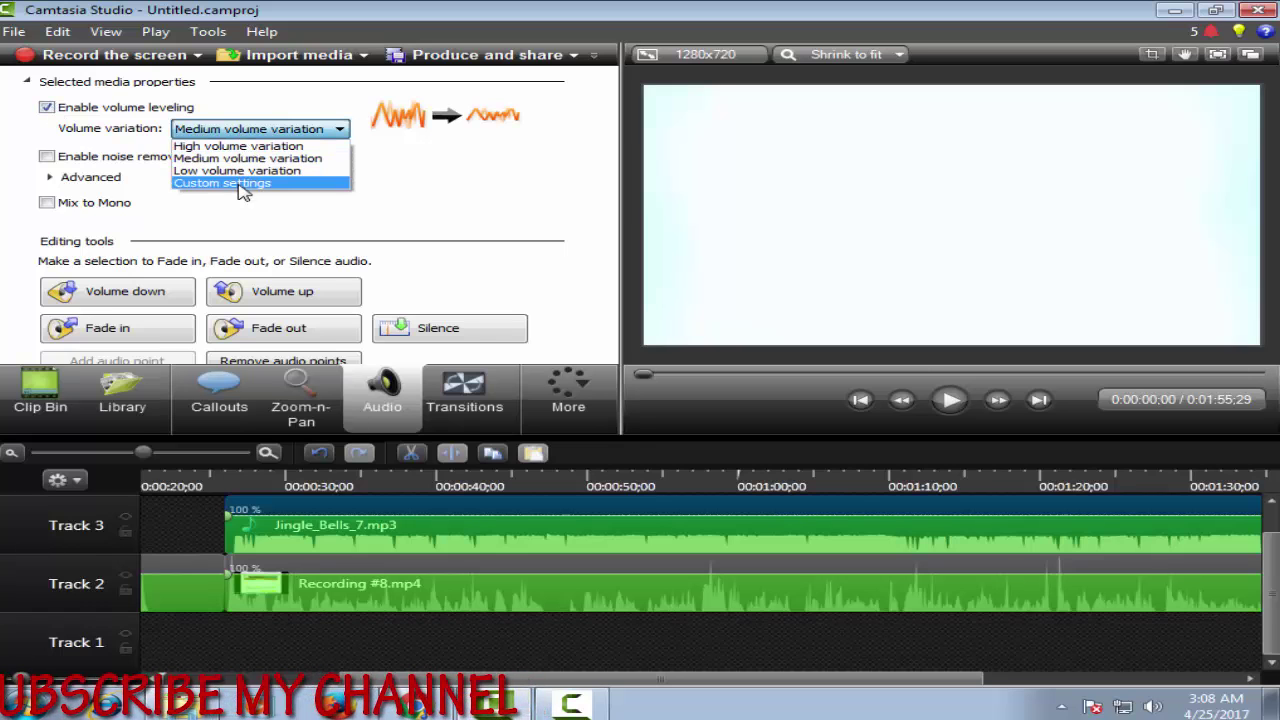
left_click(242, 184)
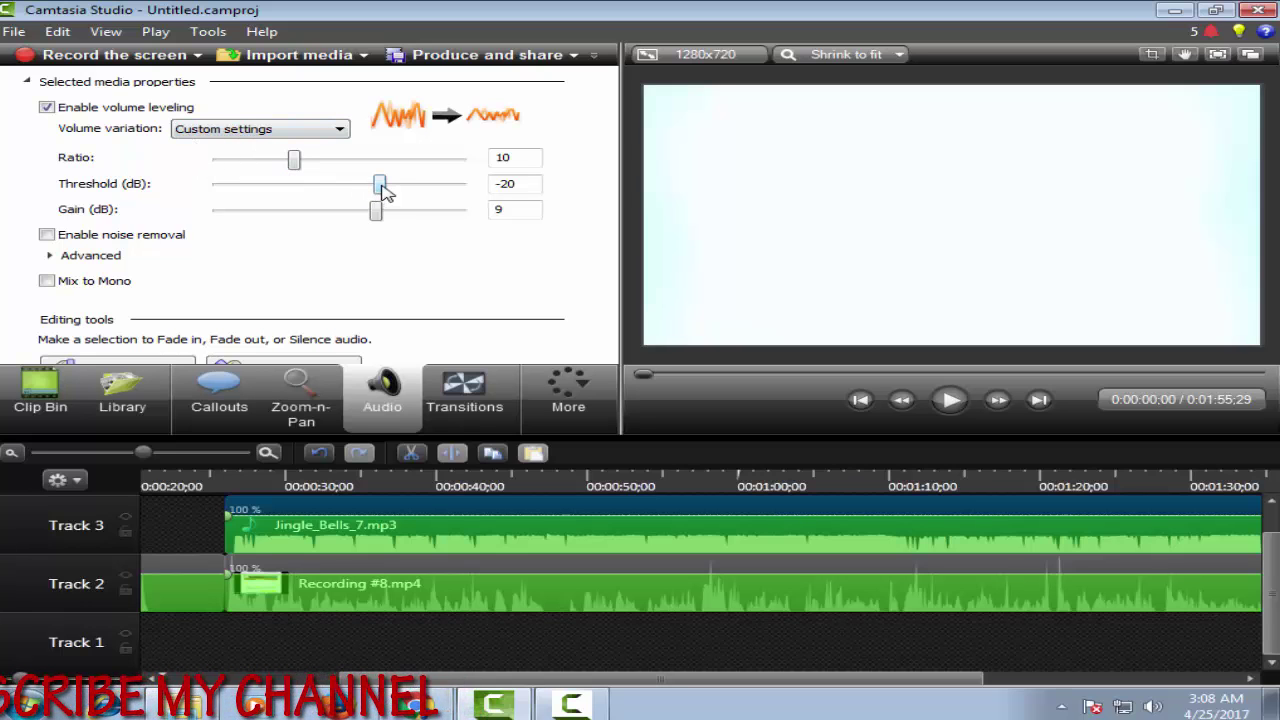
left_click_drag(380, 190, 291, 188)
left_click_drag(377, 214, 329, 215)
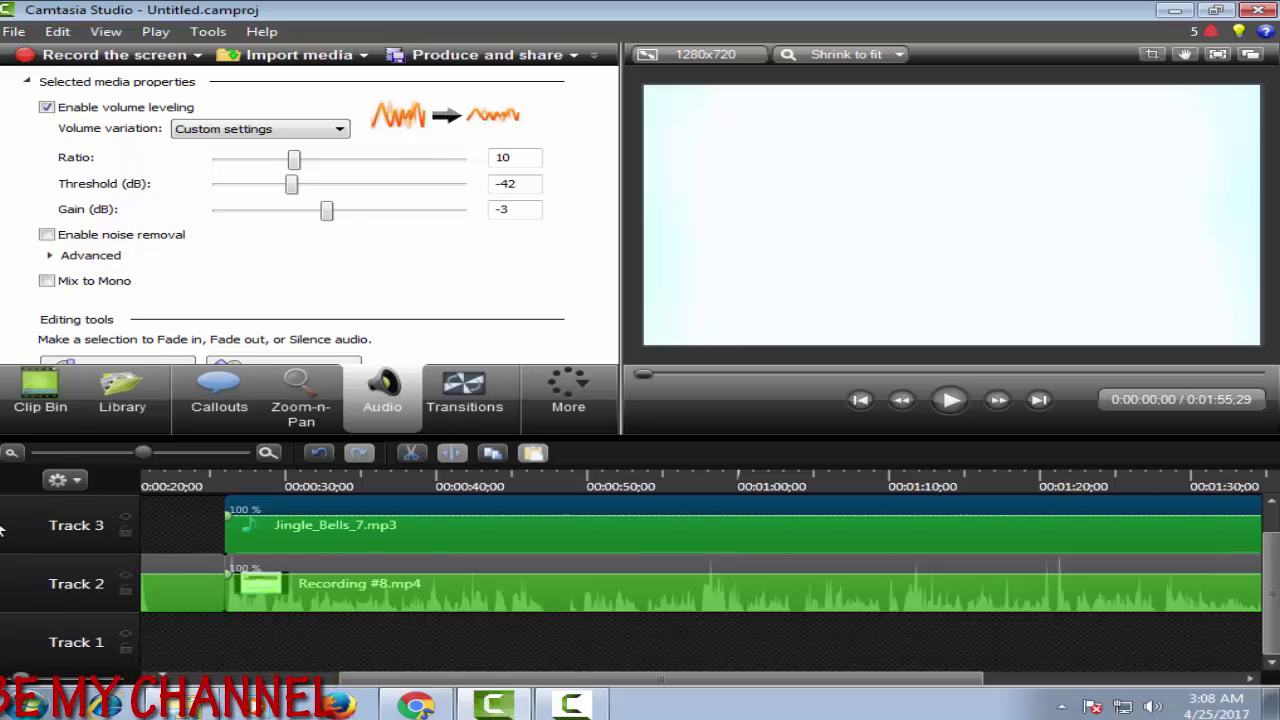
left_click(36, 416)
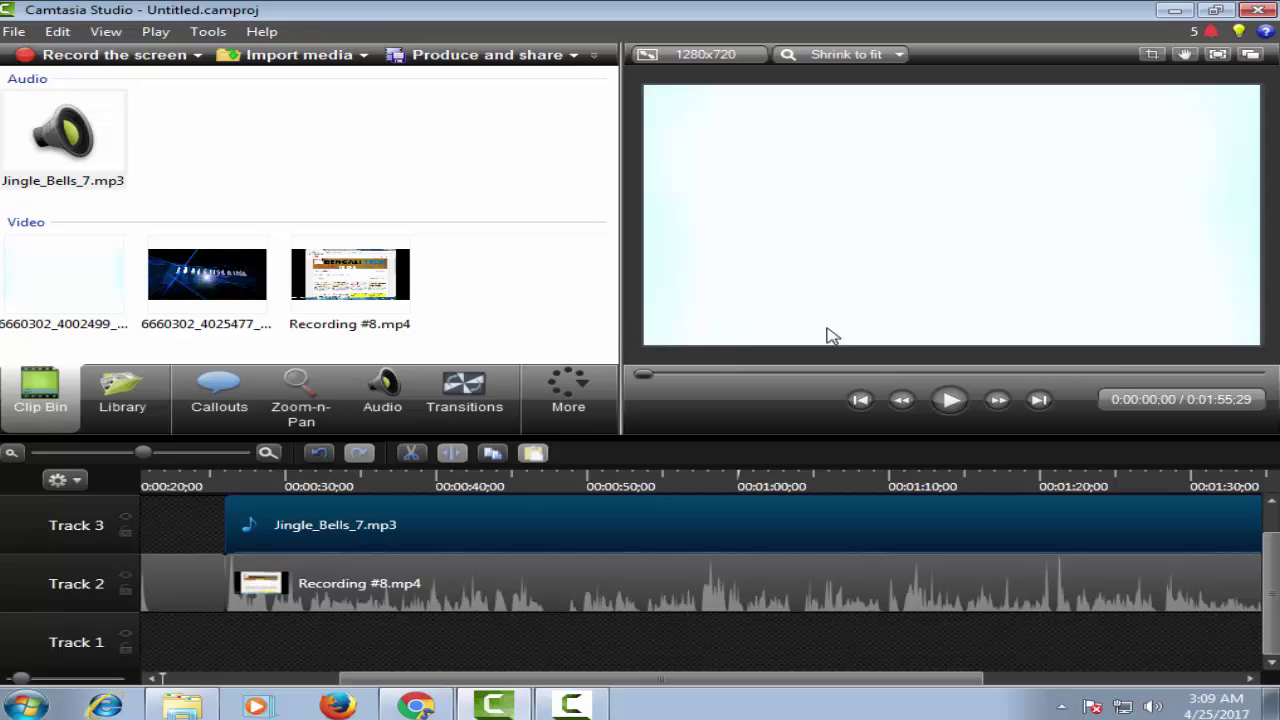
Add a Simple Rectangle callout at the start of the timeline.
left_click(222, 405)
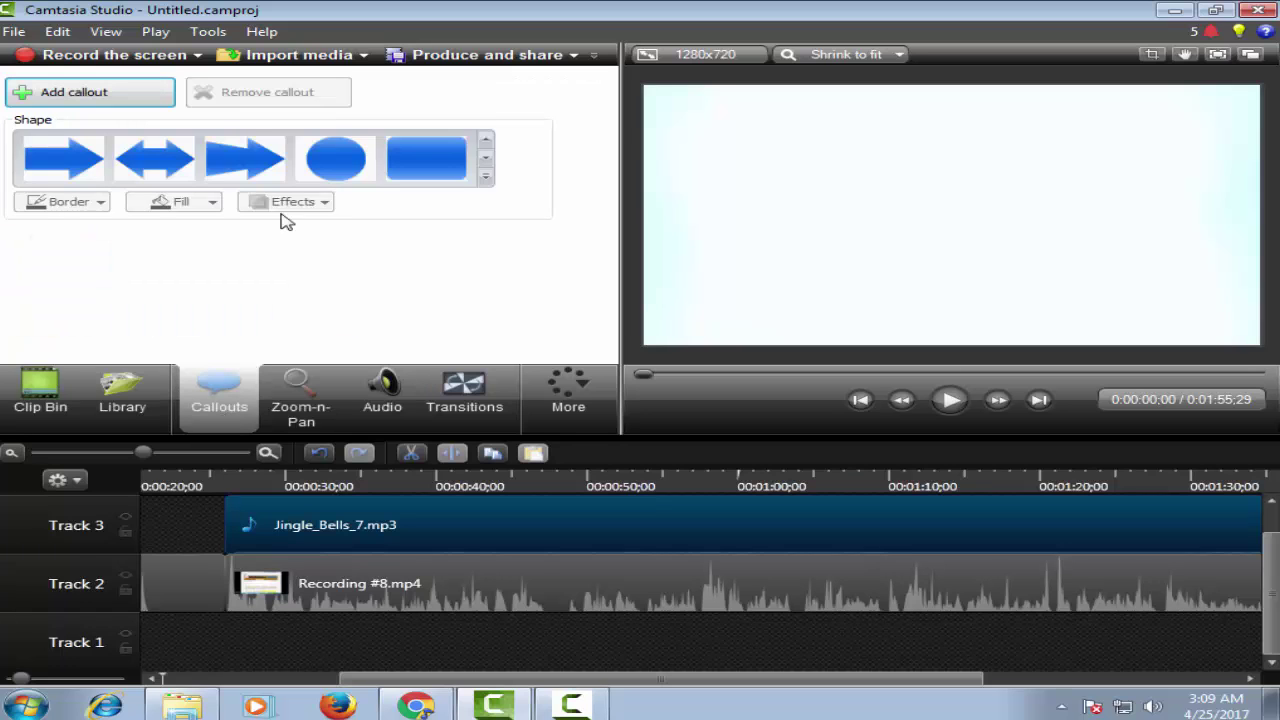
left_click(486, 178)
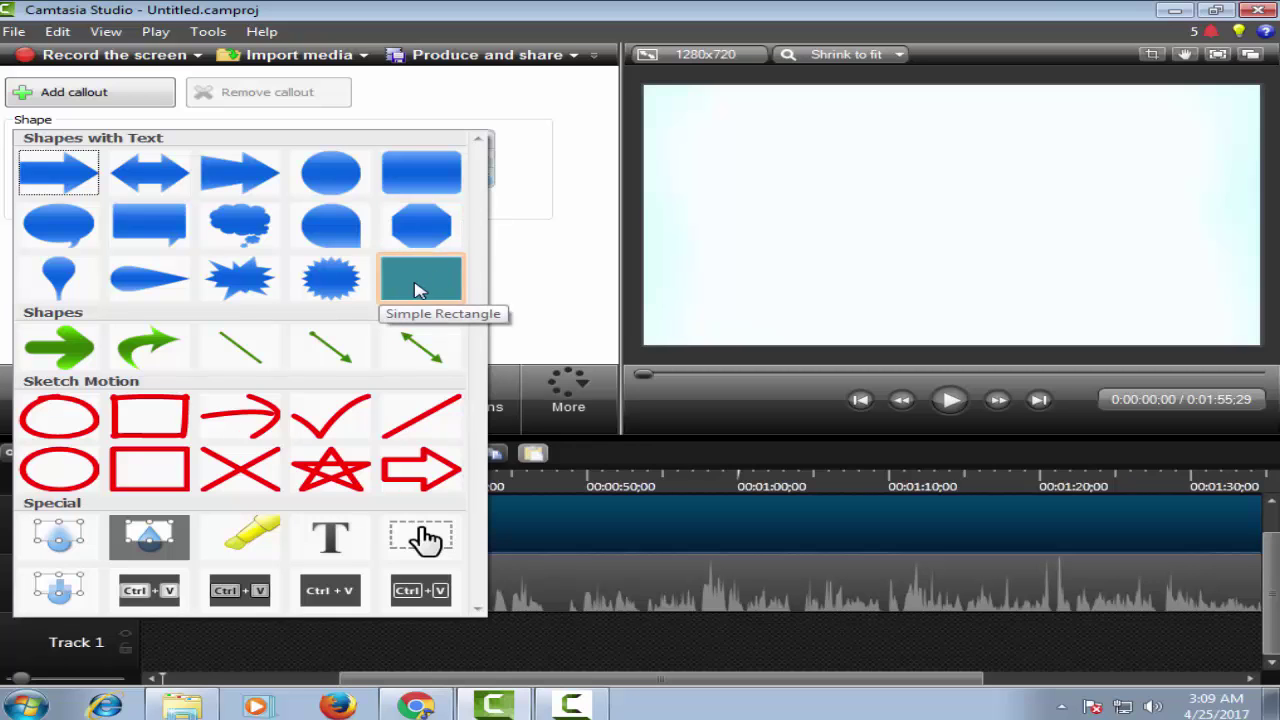
left_click(418, 290)
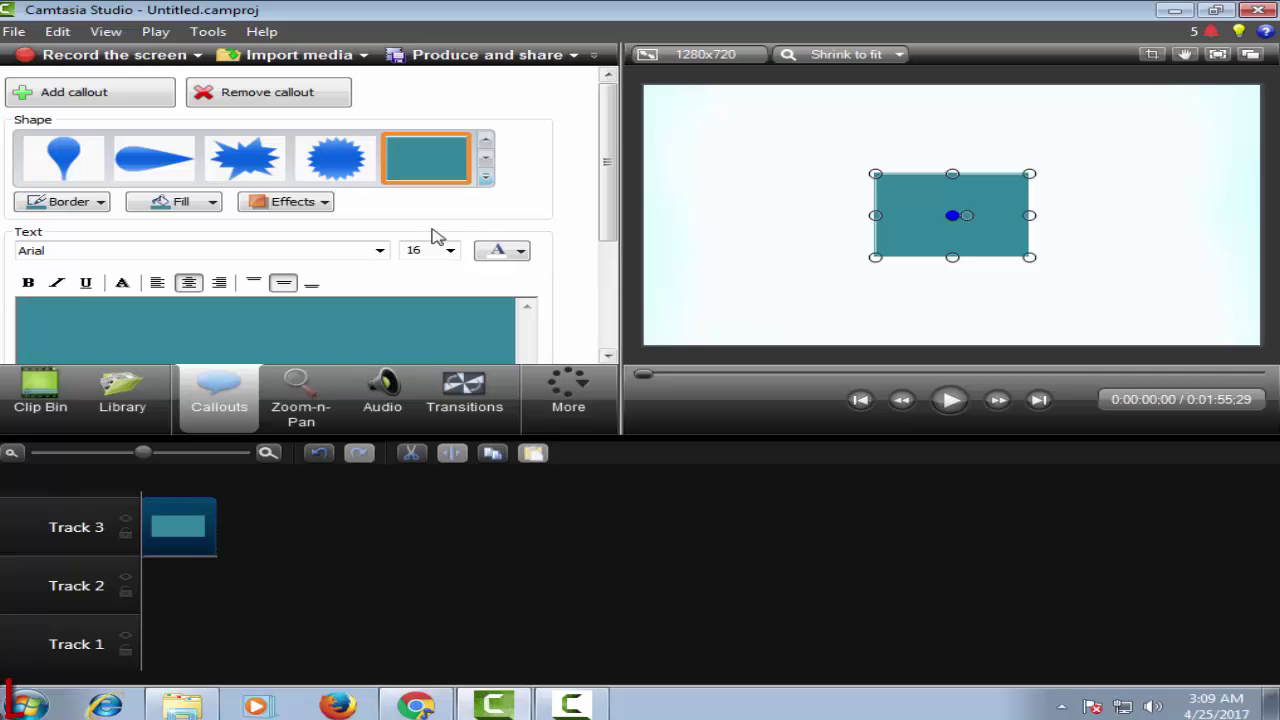
Reshape the rectangle callout in the preview into a wide banner, widening both sides and moving its upper and lower edges down.
mouse_move(606, 152)
left_mouse_down()
mouse_move(606, 255)
mouse_move(606, 176)
left_mouse_up()
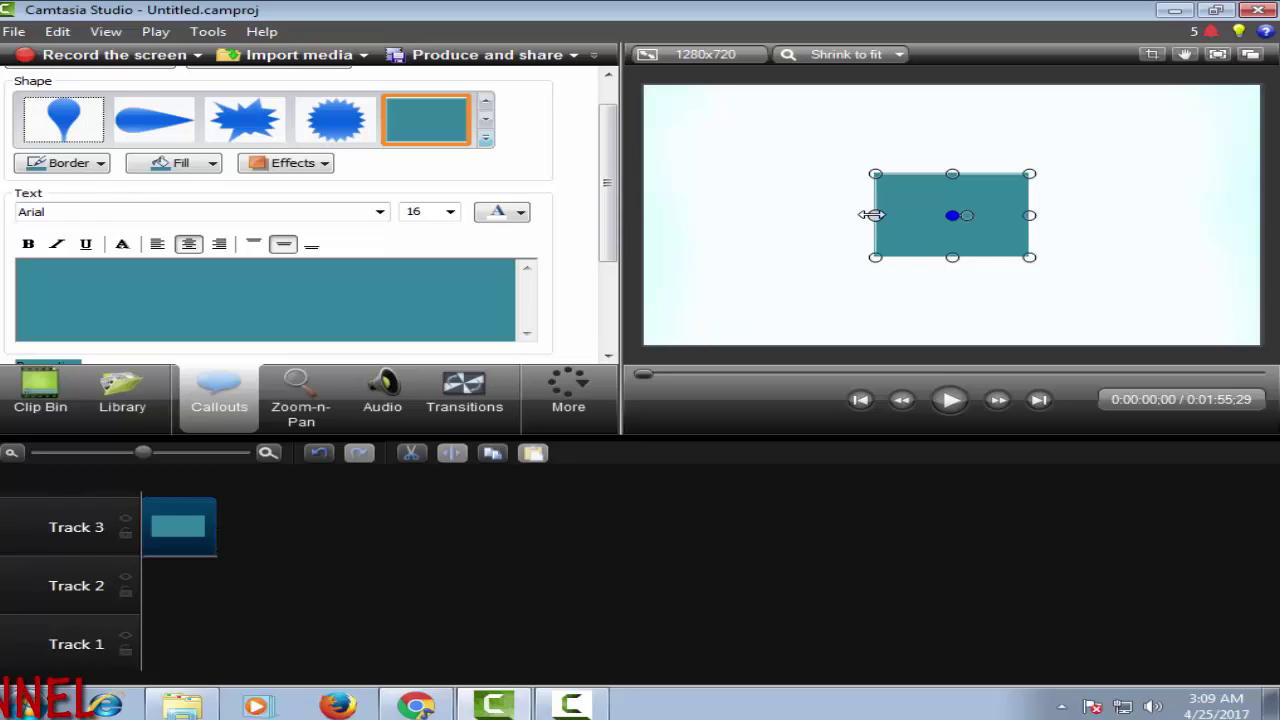
left_click_drag(873, 215, 793, 215)
left_click_drag(1029, 215, 1122, 216)
left_click_drag(957, 257, 958, 283)
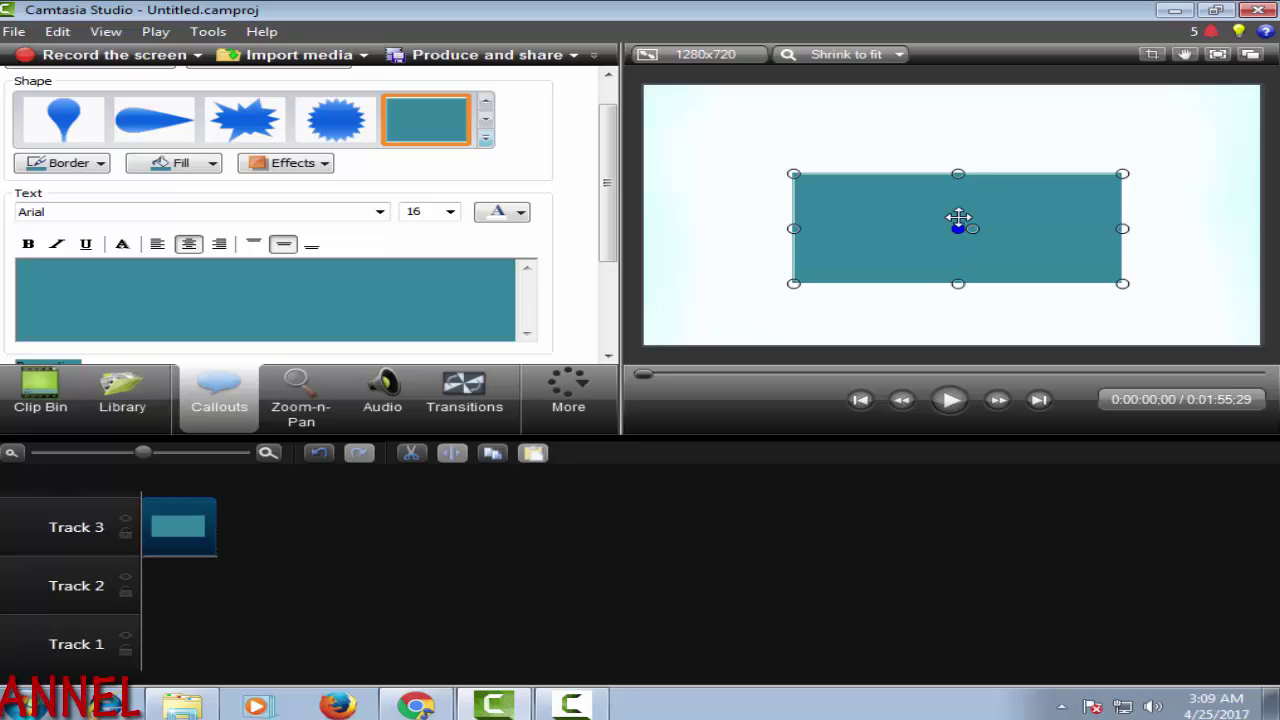
left_click_drag(960, 176, 960, 209)
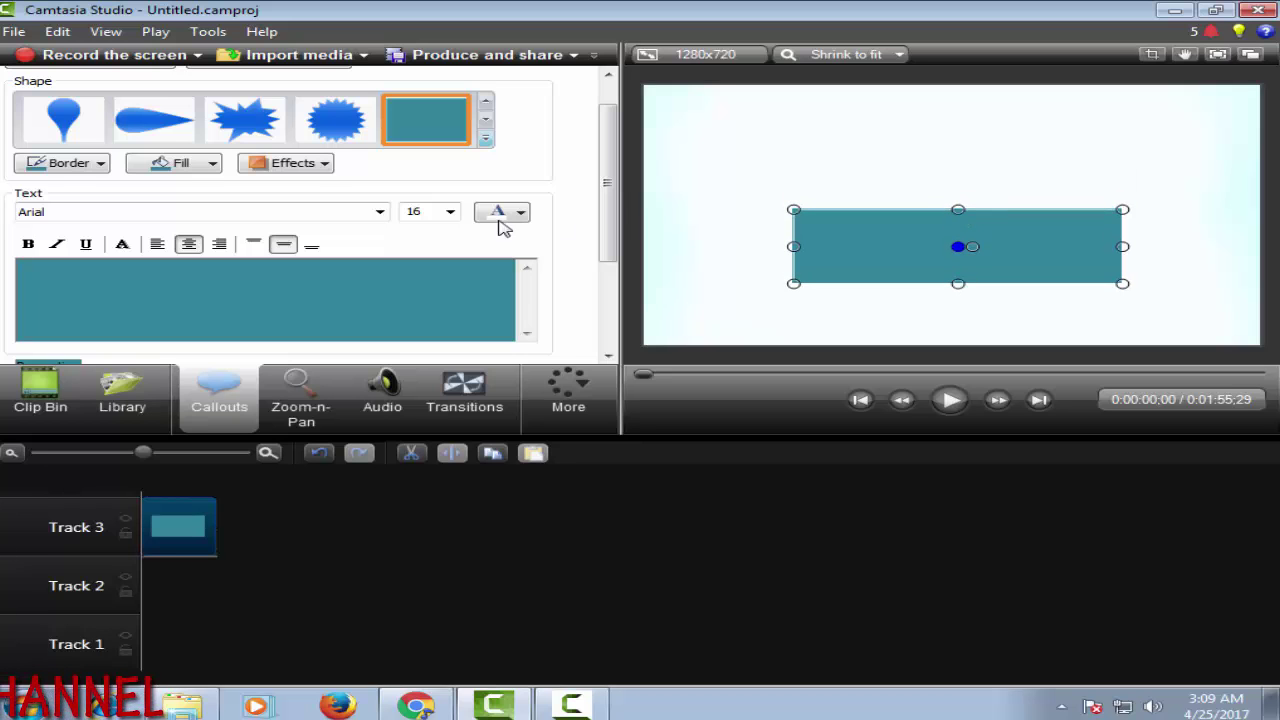
Change the rectangle callout to a Text callout reading "pls subscribe my channel".
left_click(486, 140)
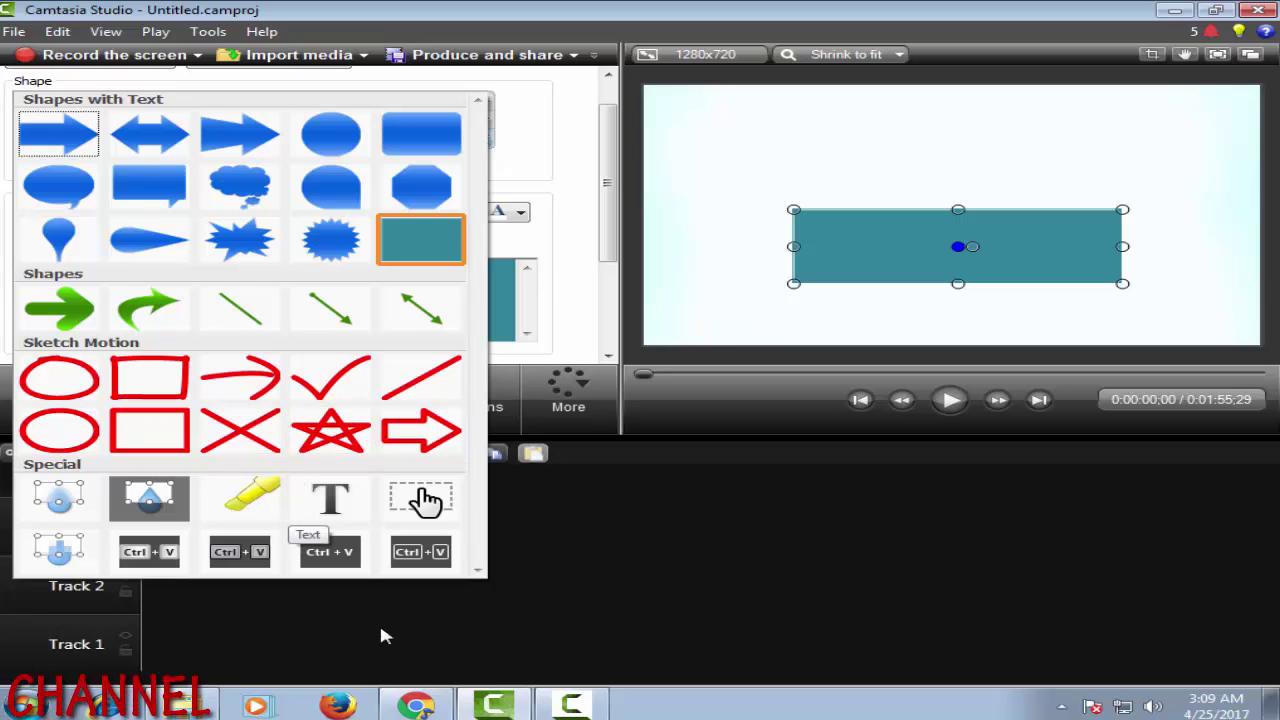
left_click(331, 503)
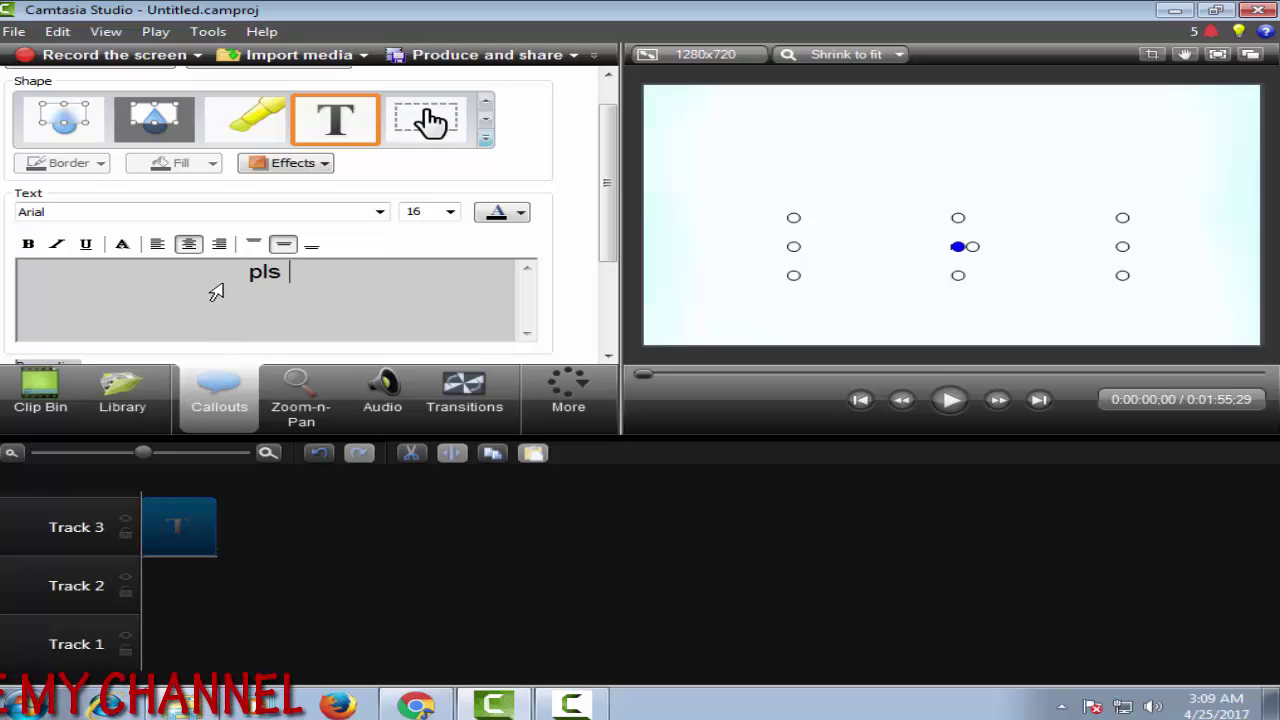
type("subscr")
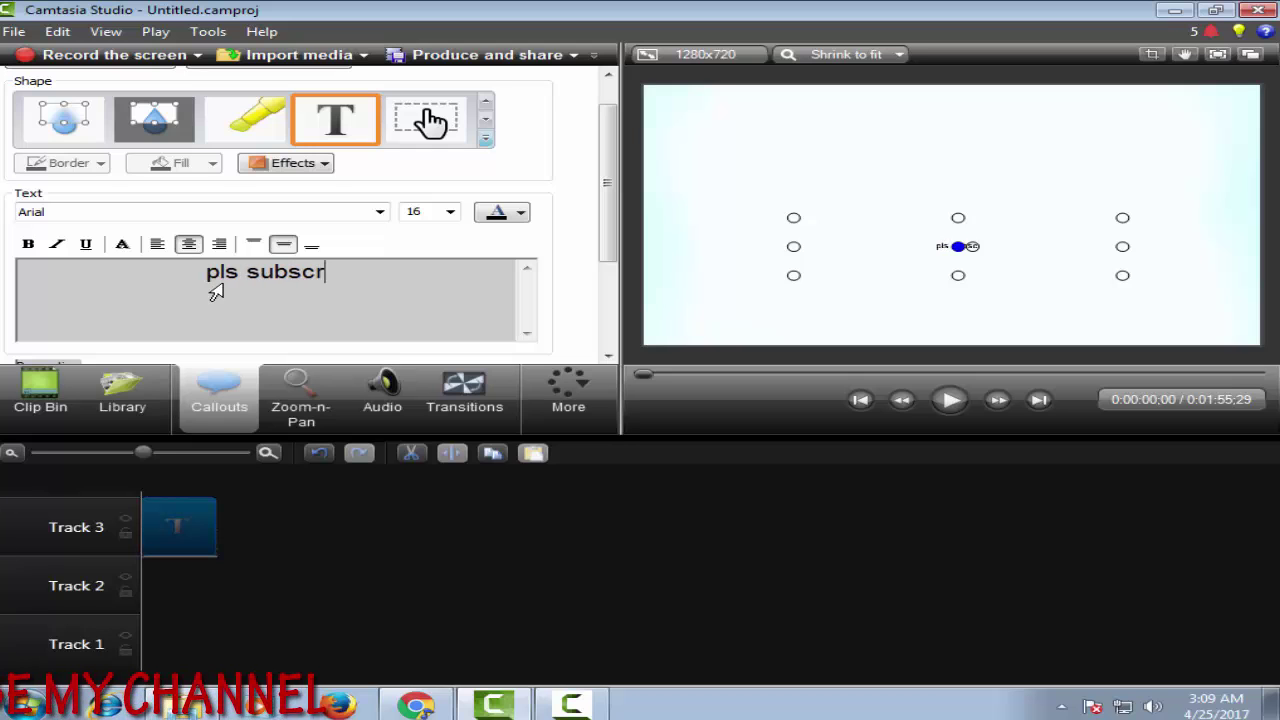
type("ibe")
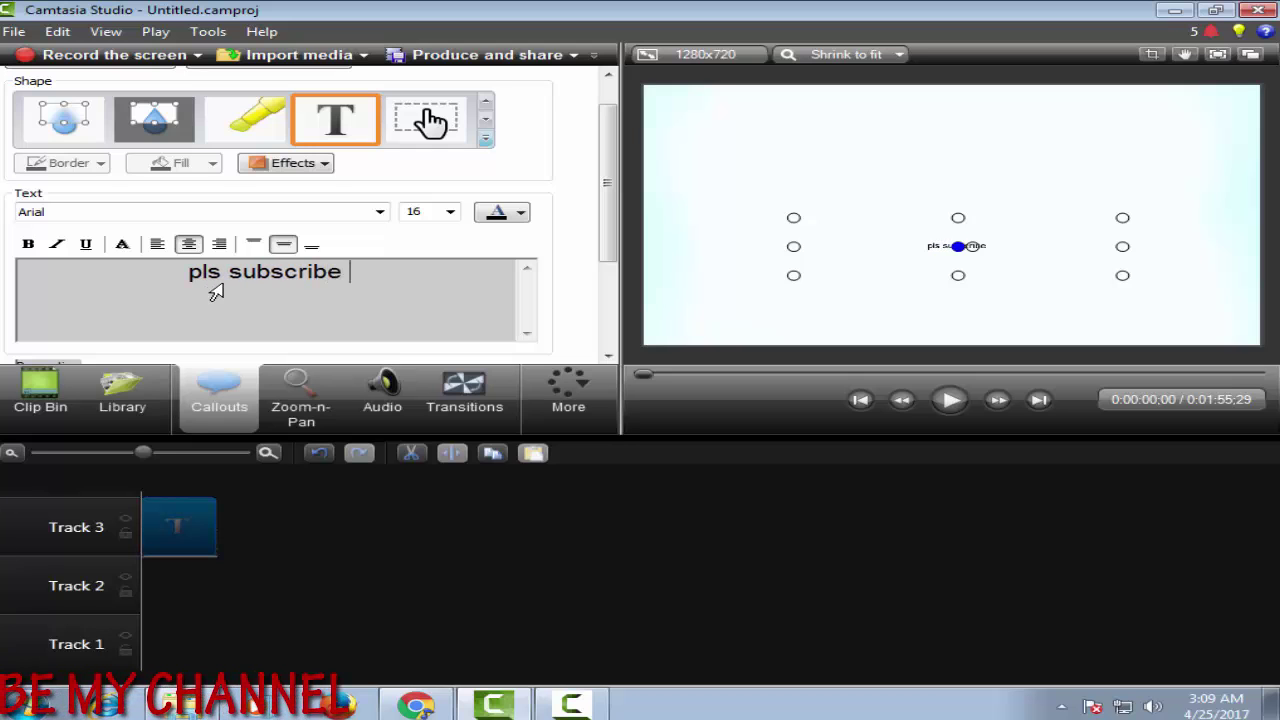
type(" my cha")
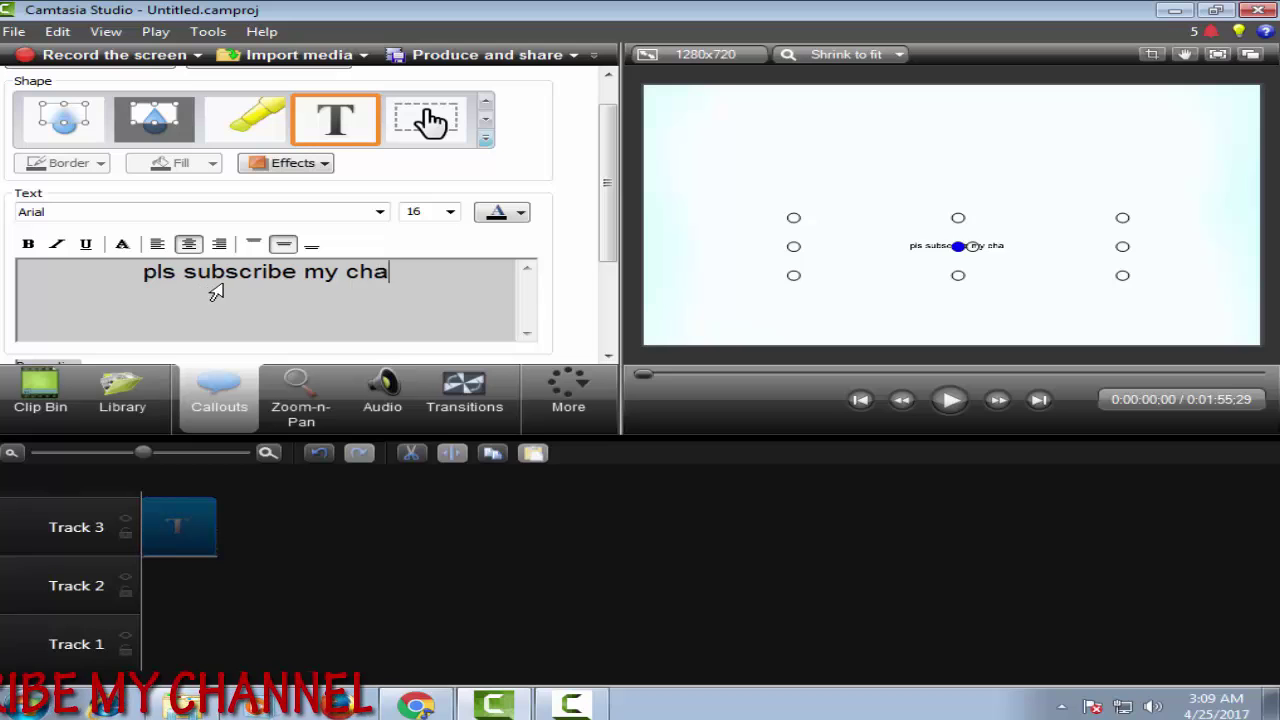
type("nnel")
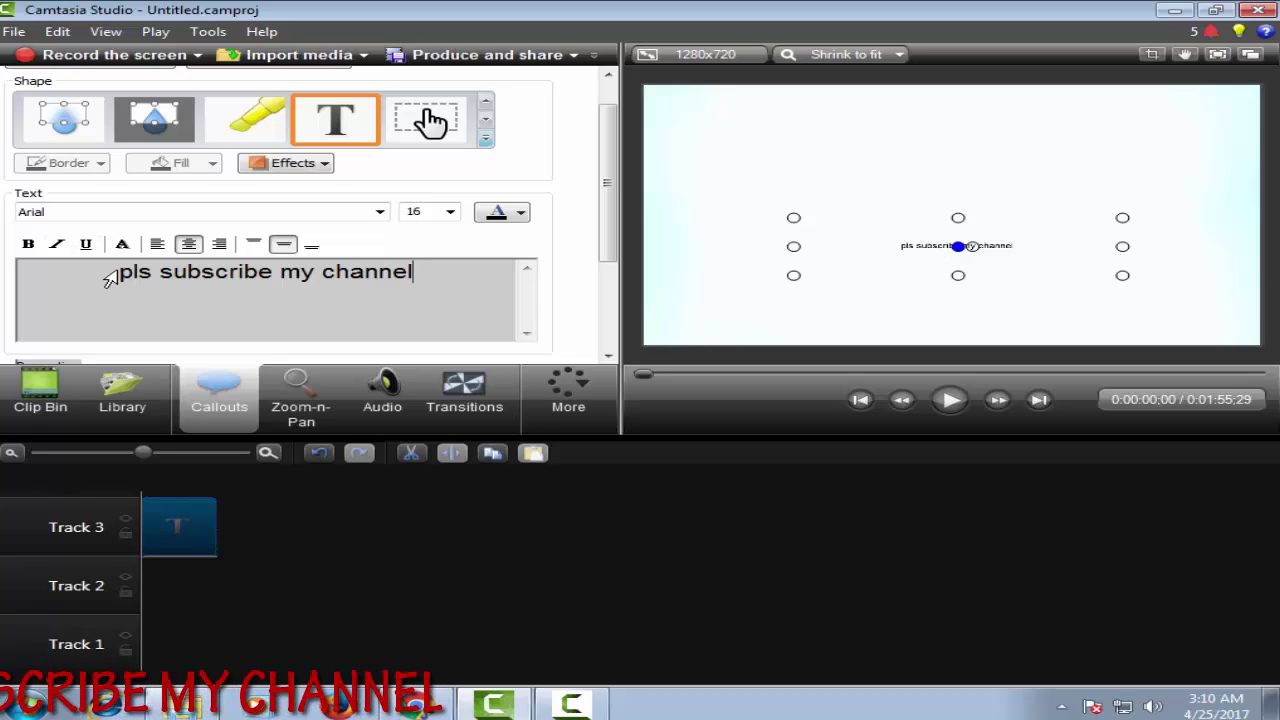
Set the callout text to font size 48 and enlarge its box in the preview to fit the text on one line.
triple_click(156, 276)
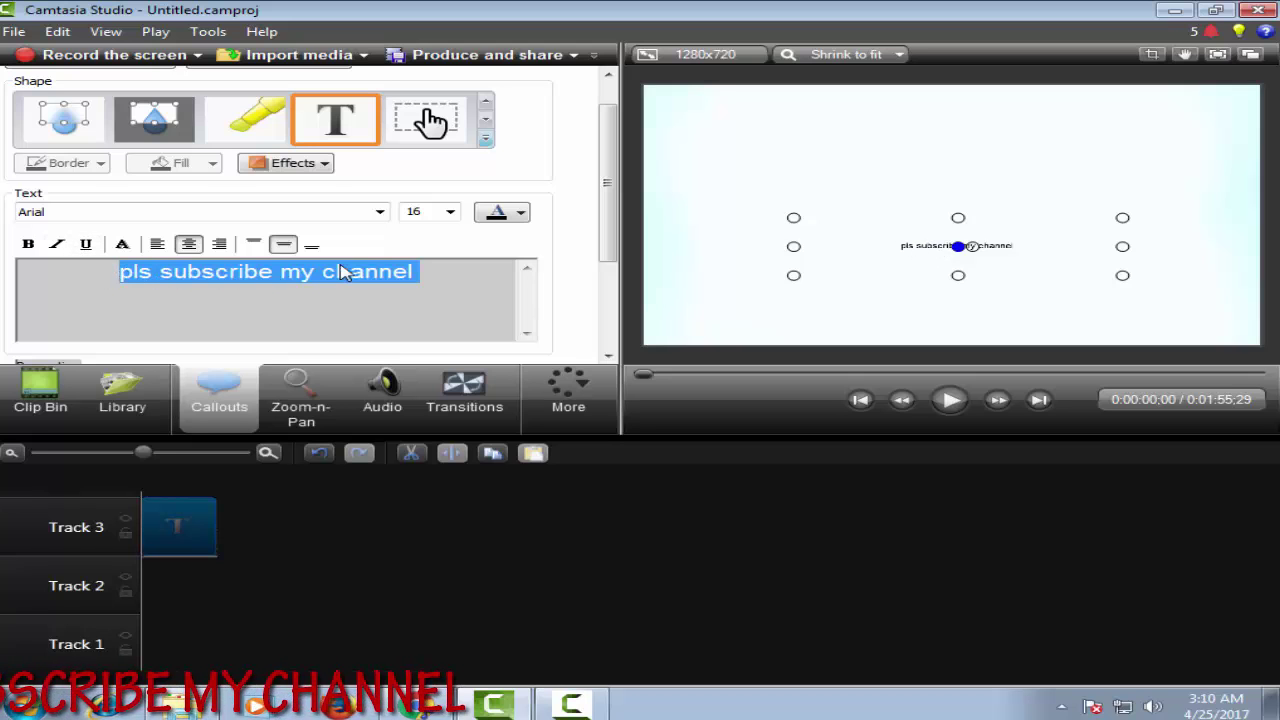
left_click(451, 213)
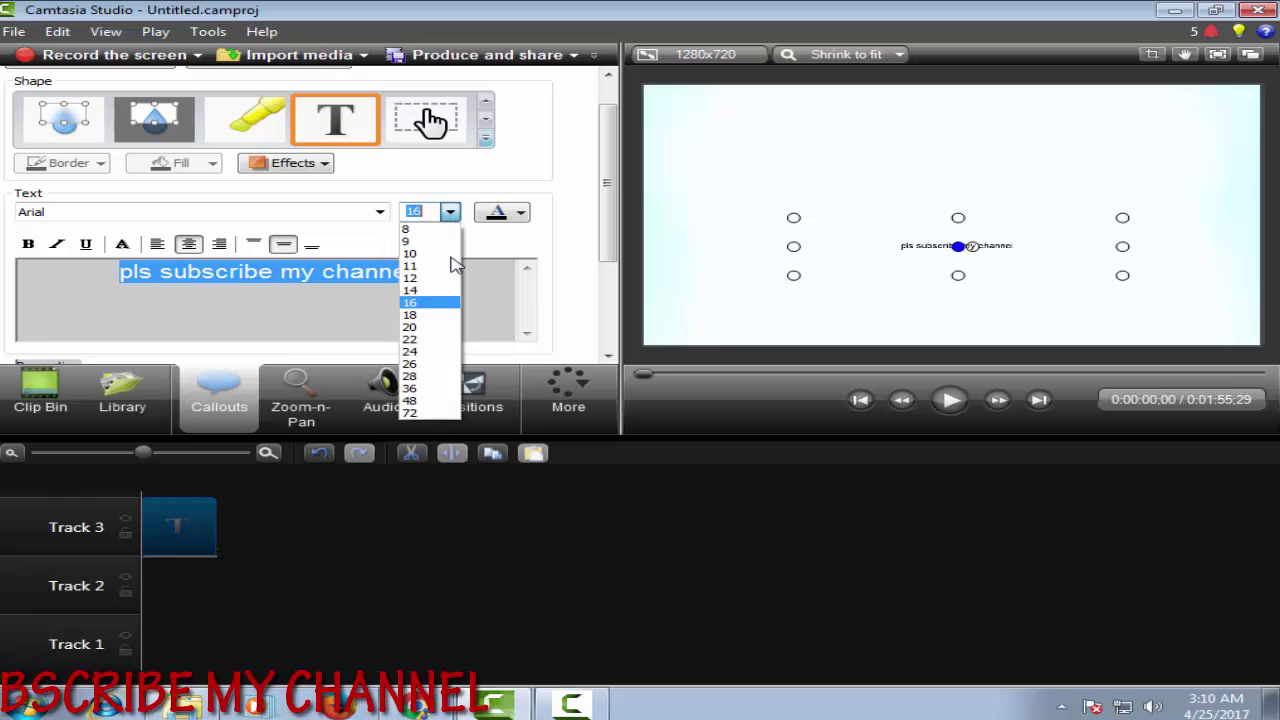
left_click(410, 376)
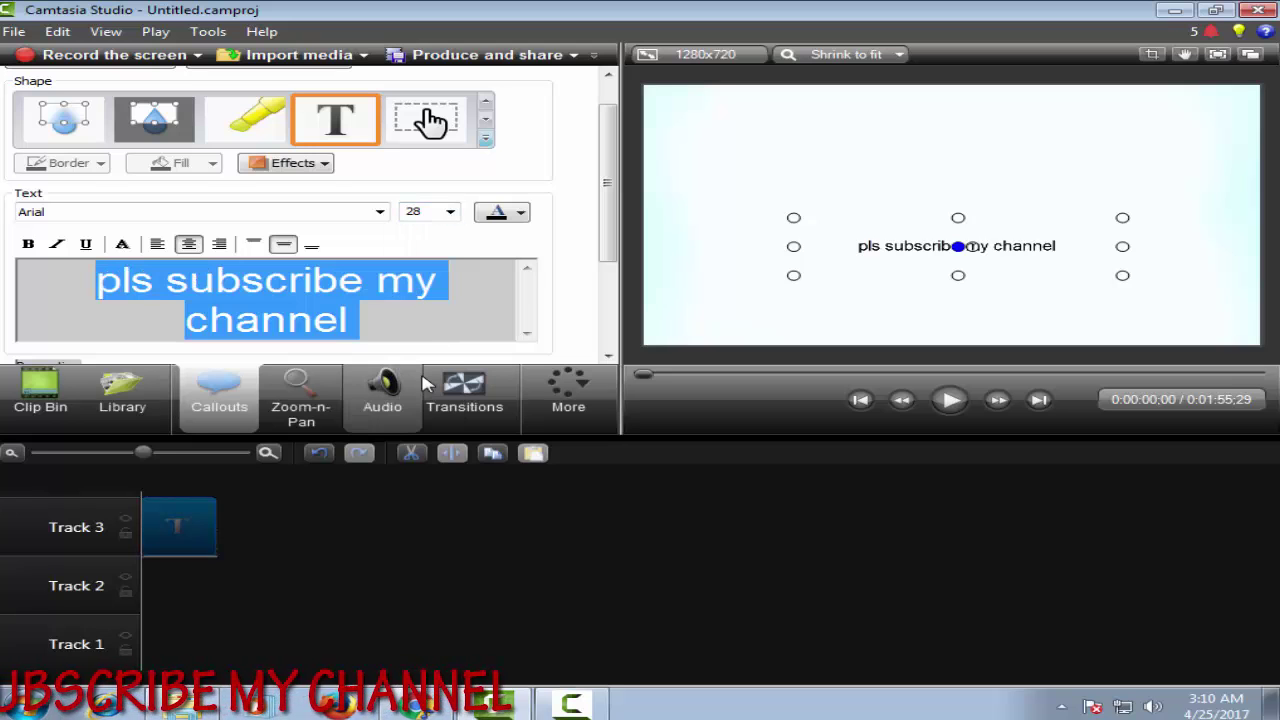
left_click(450, 212)
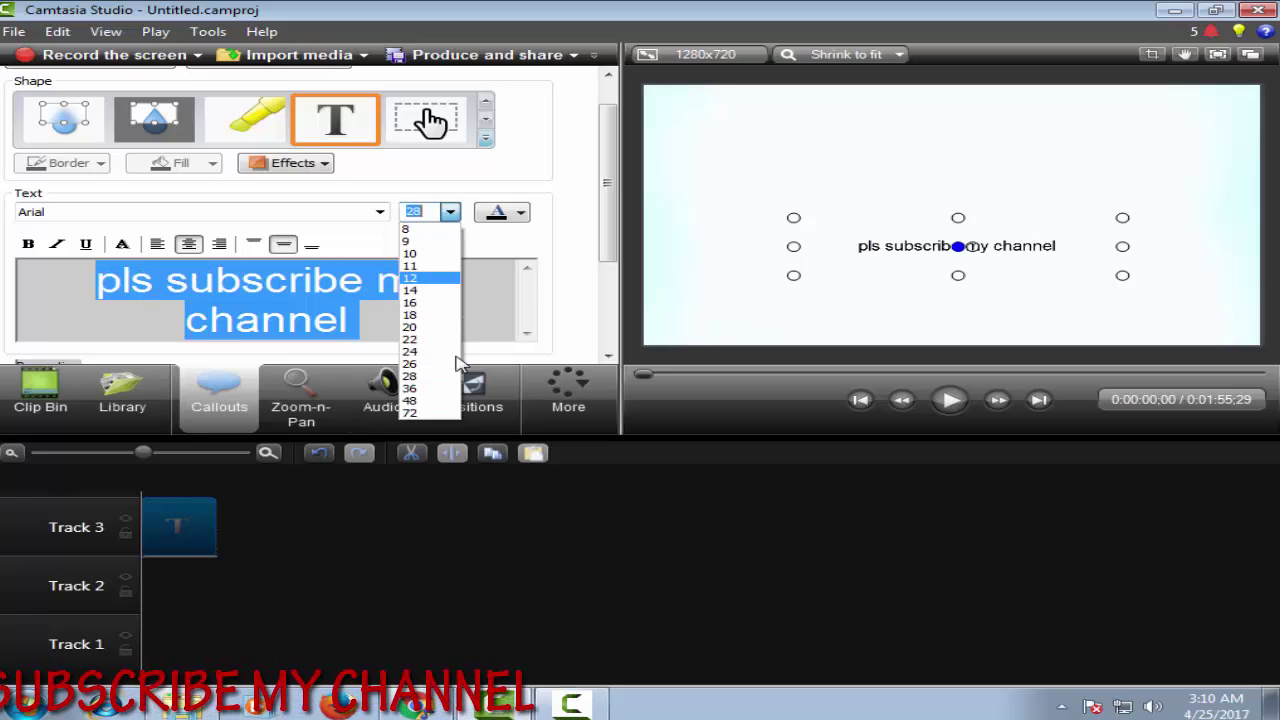
left_click(430, 410)
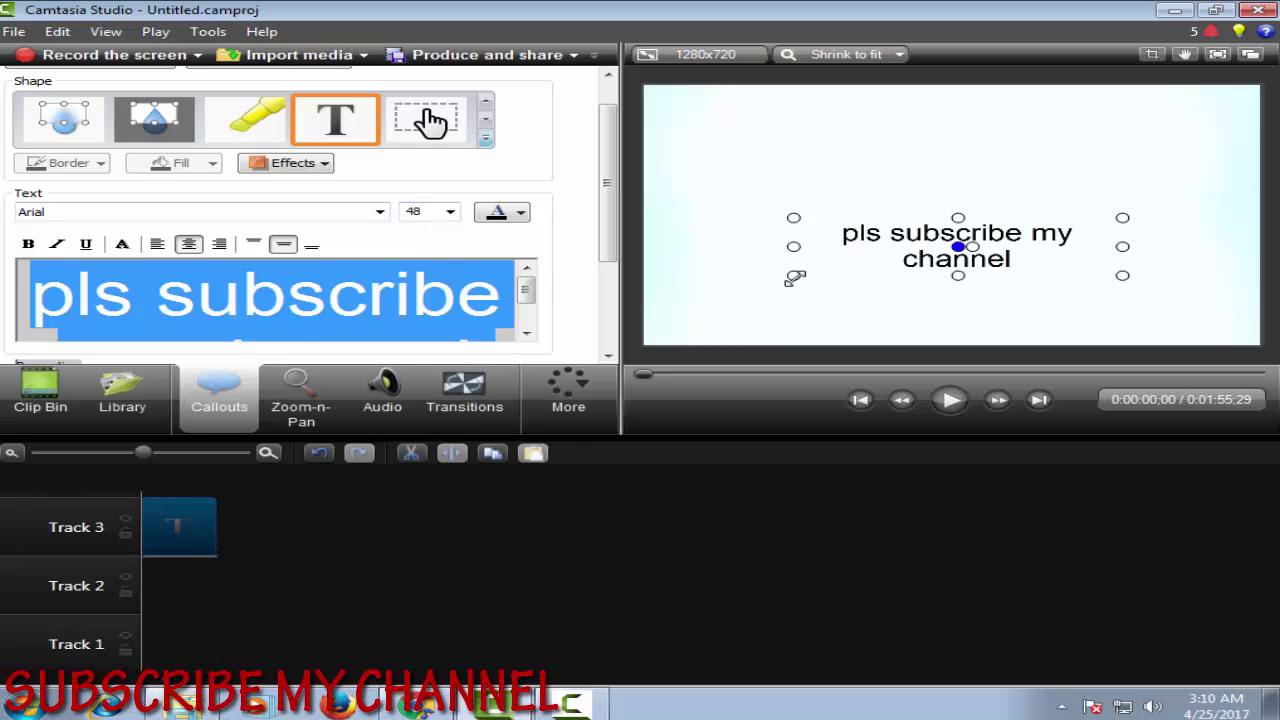
left_click_drag(793, 276, 744, 288)
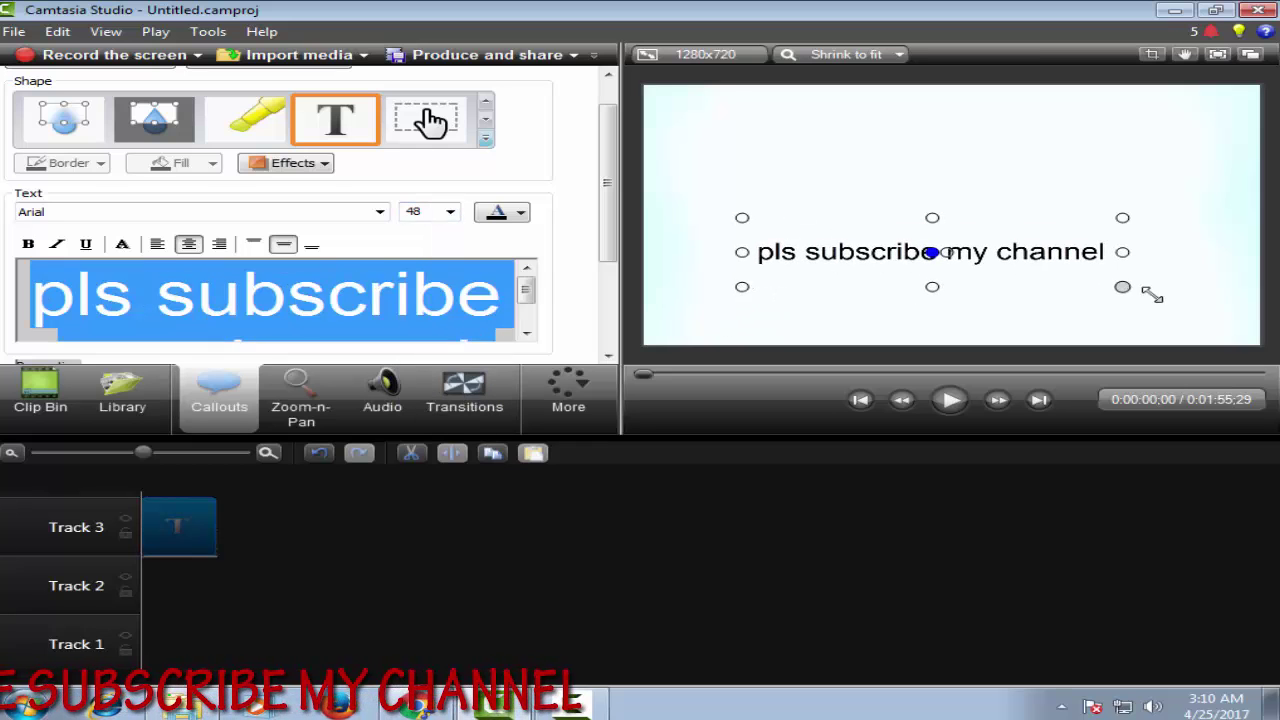